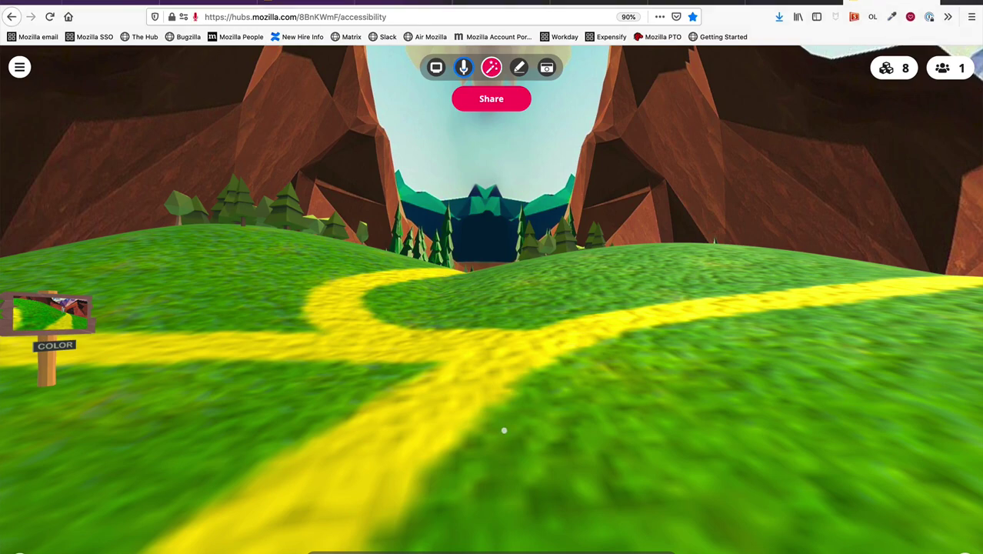
Walk through the Hubs accessibility room and look around the hills to examine how the terrain can be walked
key("w")
key("w")
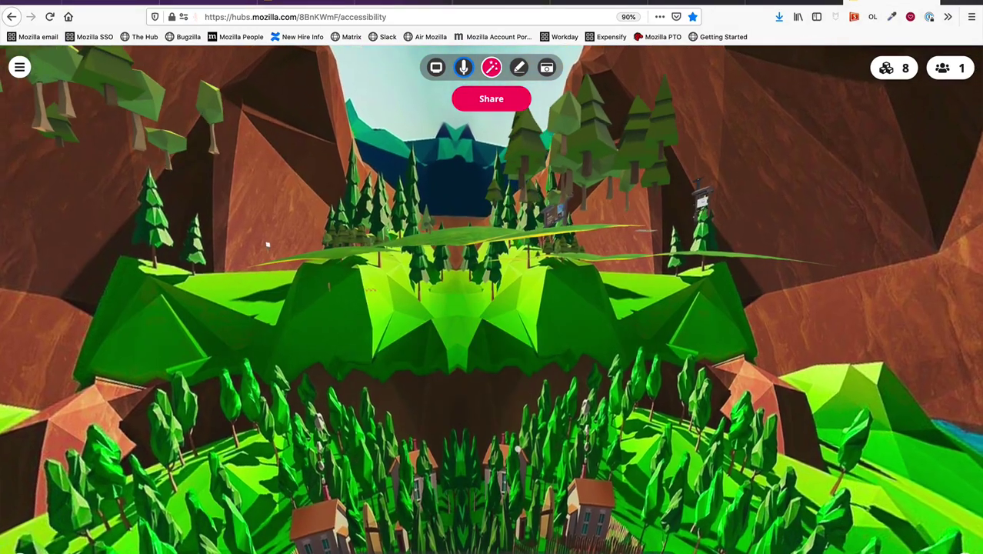
left_click_drag(517, 446, 538, 489)
key("w")
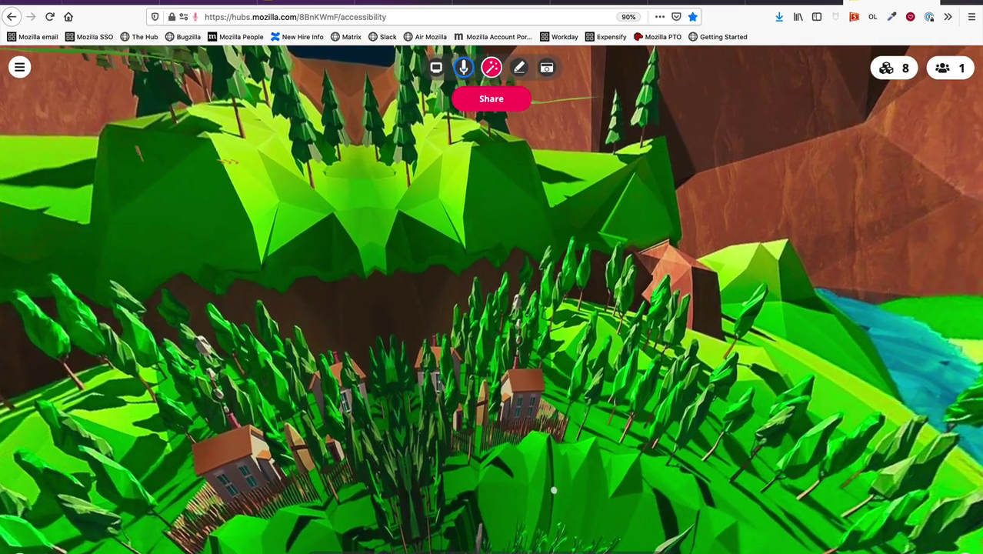
key("w")
left_click_drag(554, 490, 524, 366)
key("w")
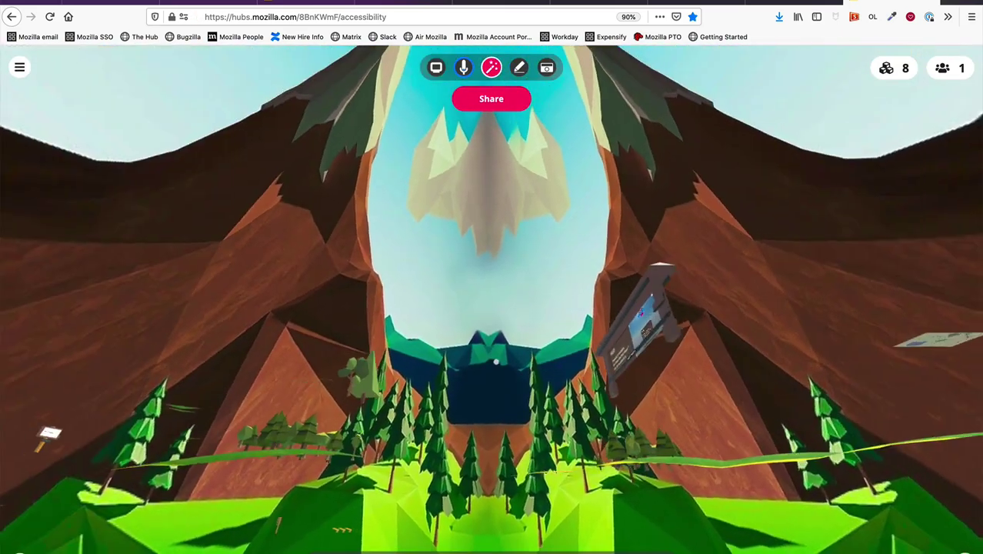
key("w")
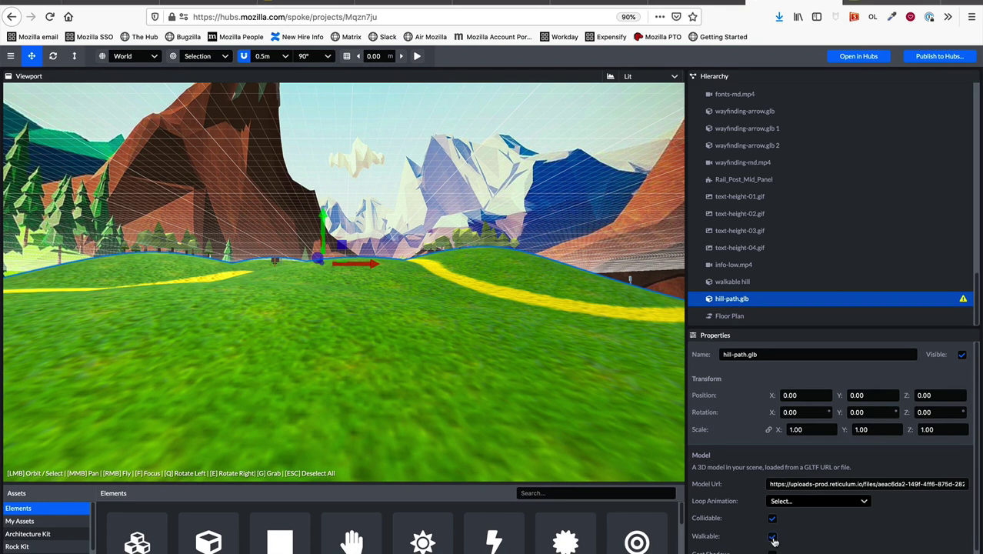
Switch to the Spoke project, select the Floor Plan, regenerate it, and inspect its walkable mesh over the hills
left_click(792, 316)
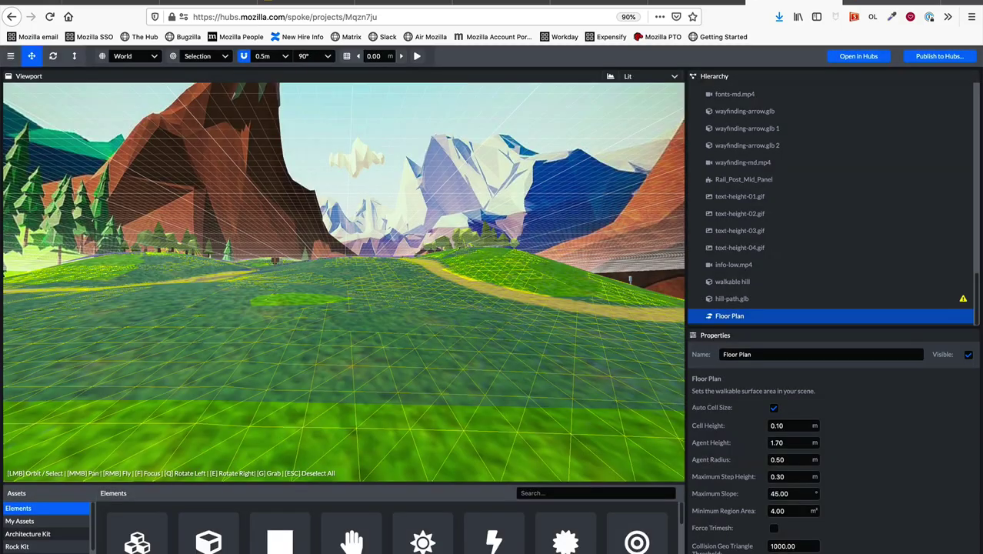
right_click_drag(507, 352, 453, 235)
key("w")
key("f")
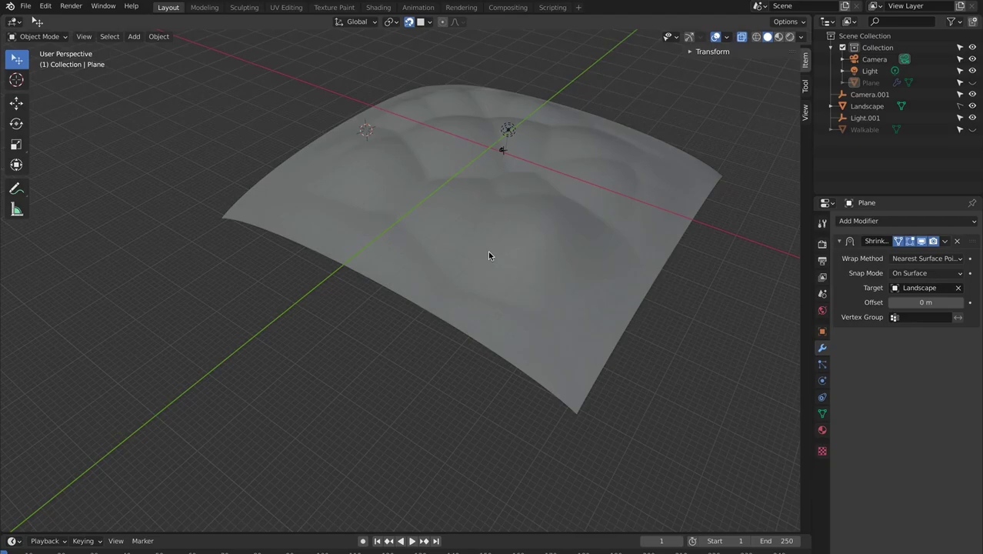
scroll(516, 266, "up", 5)
scroll(516, 266, "down", 5)
Switch the Blender viewport to wireframe shading and examine the mesh density of the landscape
left_click(756, 37)
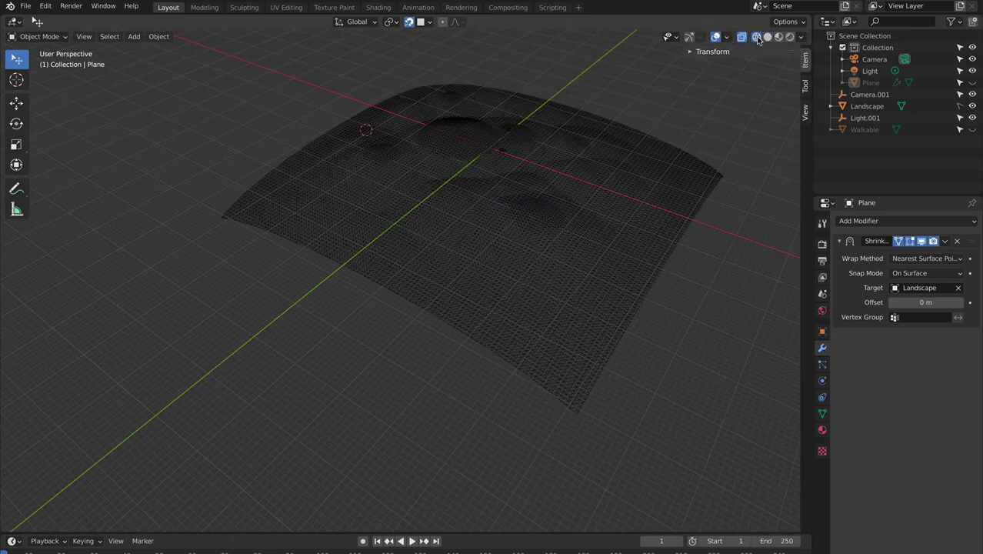
scroll(537, 248, "down", 3)
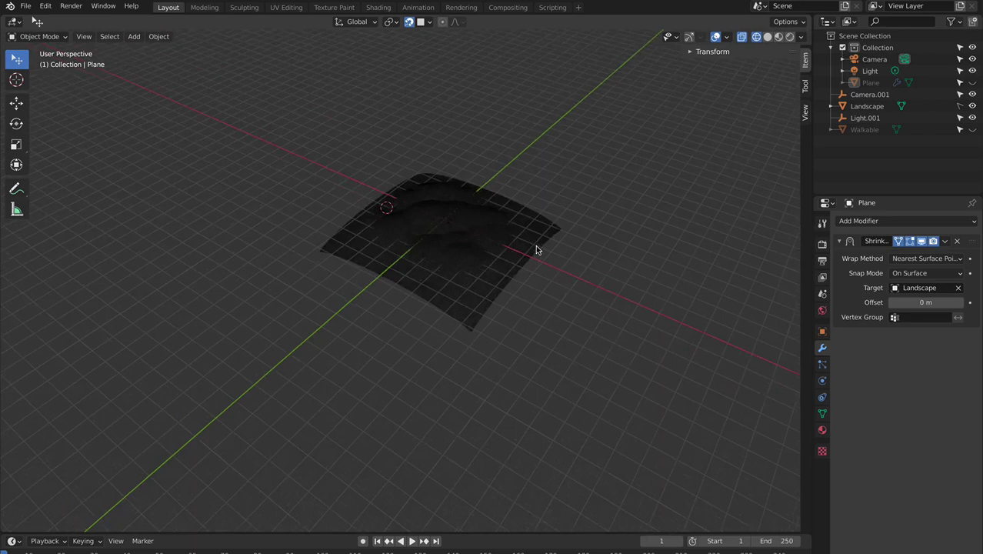
scroll(530, 250, "up", 6)
right_click(614, 223)
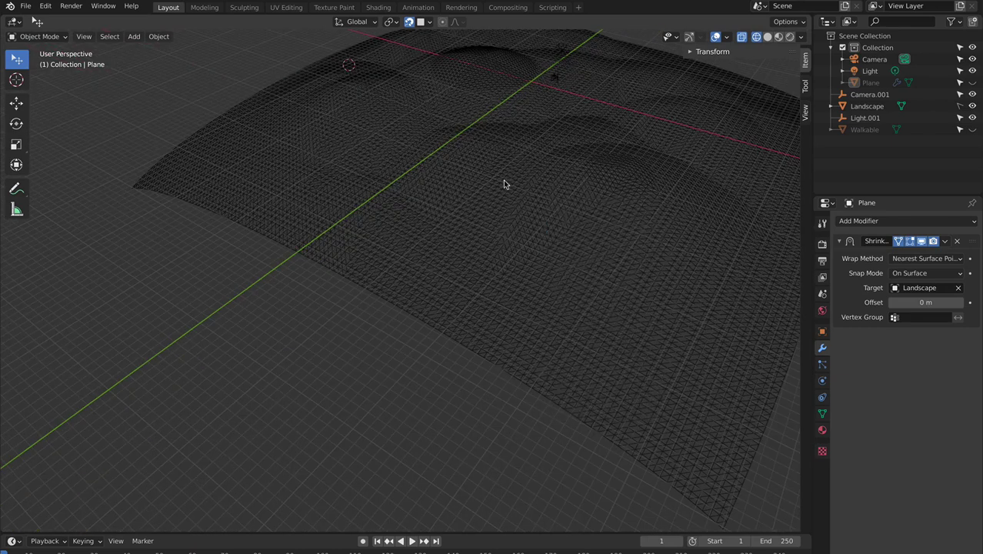
middle_click_drag(517, 190, 322, 184)
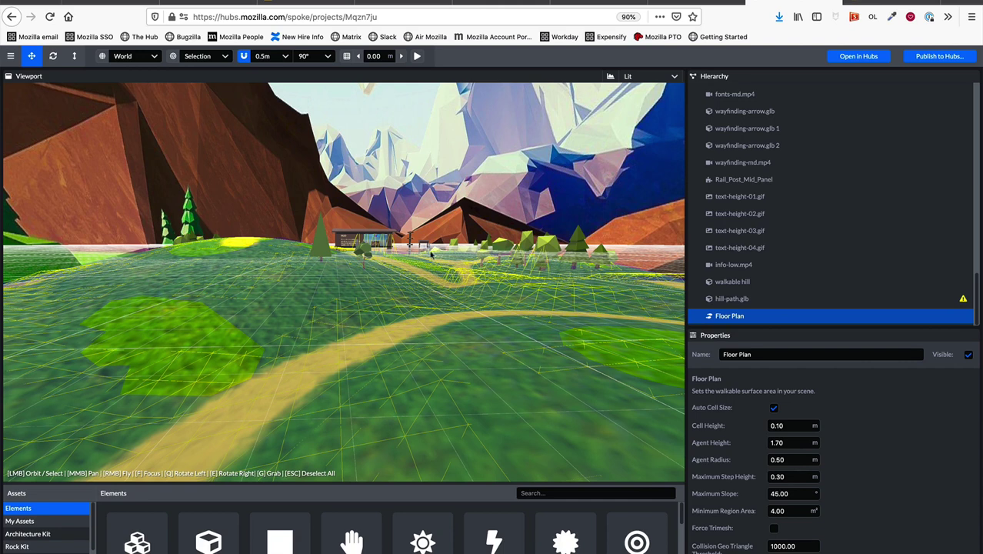
Switch to Blender, open the add-on preferences, and search the add-ons for "f2"
key("super+Tab")
left_click(375, 292)
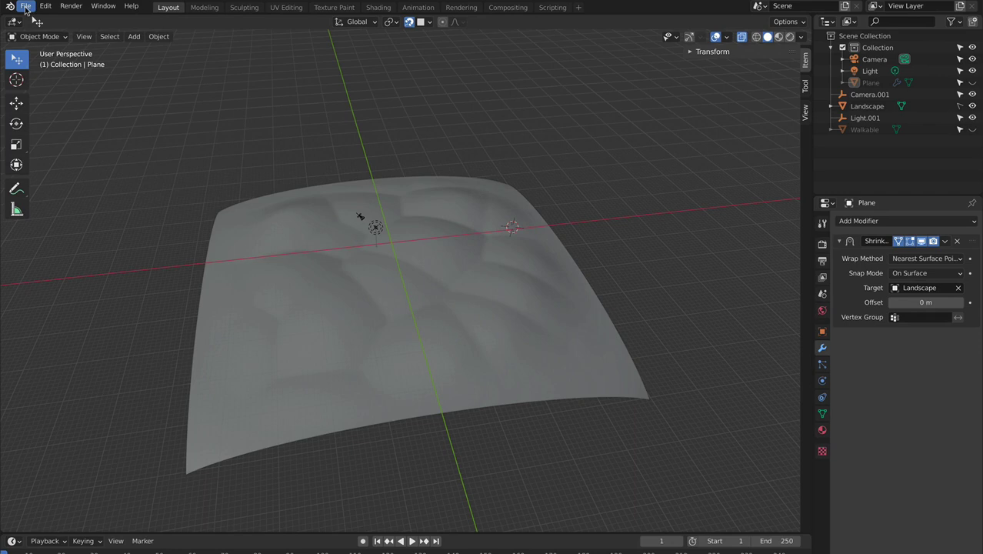
left_click(26, 9)
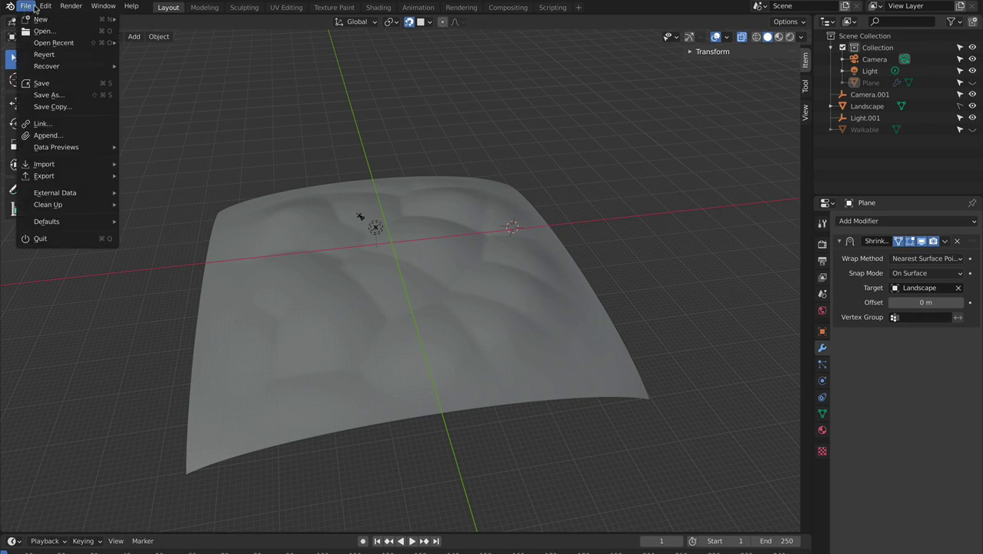
mouse_move(45, 6)
left_click(75, 174)
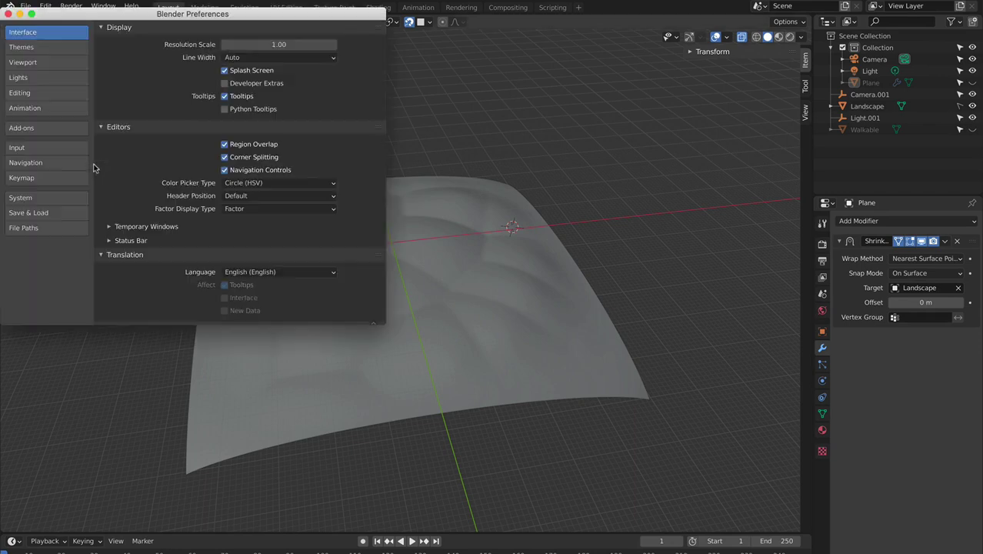
left_click(51, 130)
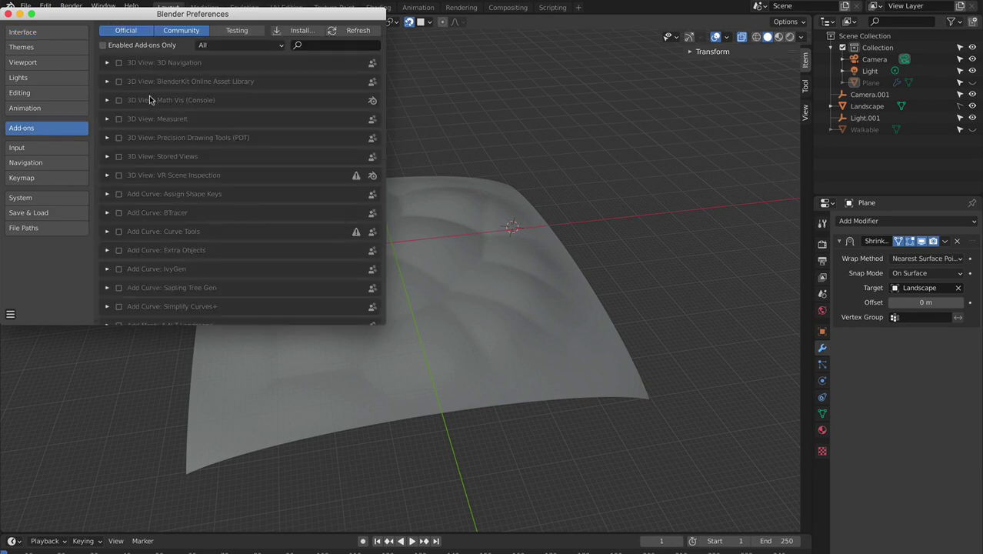
left_click(326, 48)
type("f2")
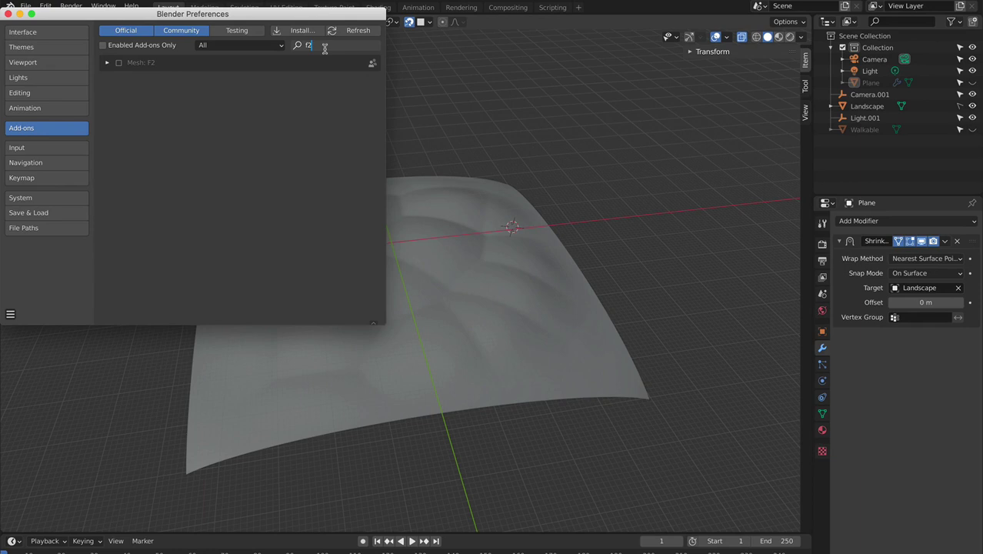
Expand the Mesh: F2 add-on's details, enable the add-on, and close the preferences
left_click(108, 63)
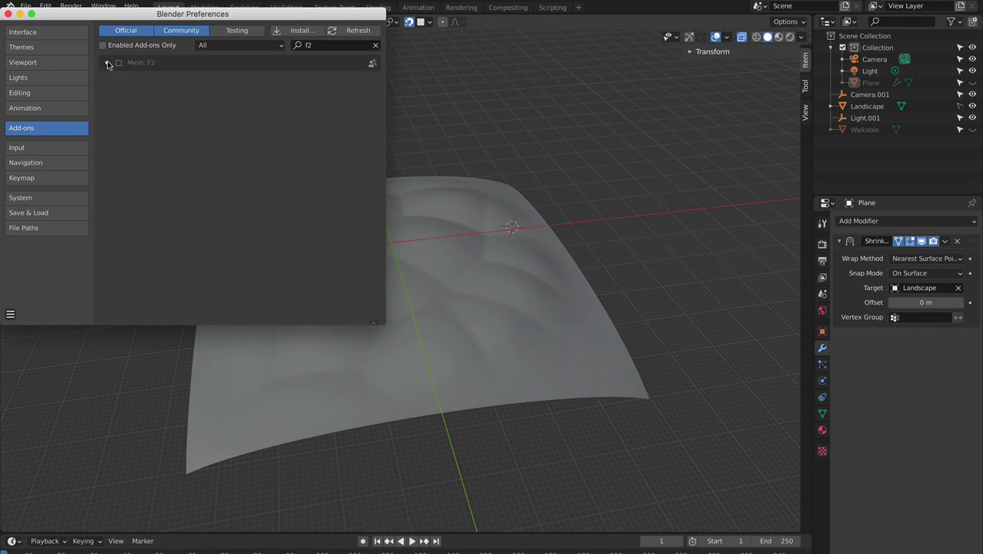
left_click(107, 63)
left_click(119, 63)
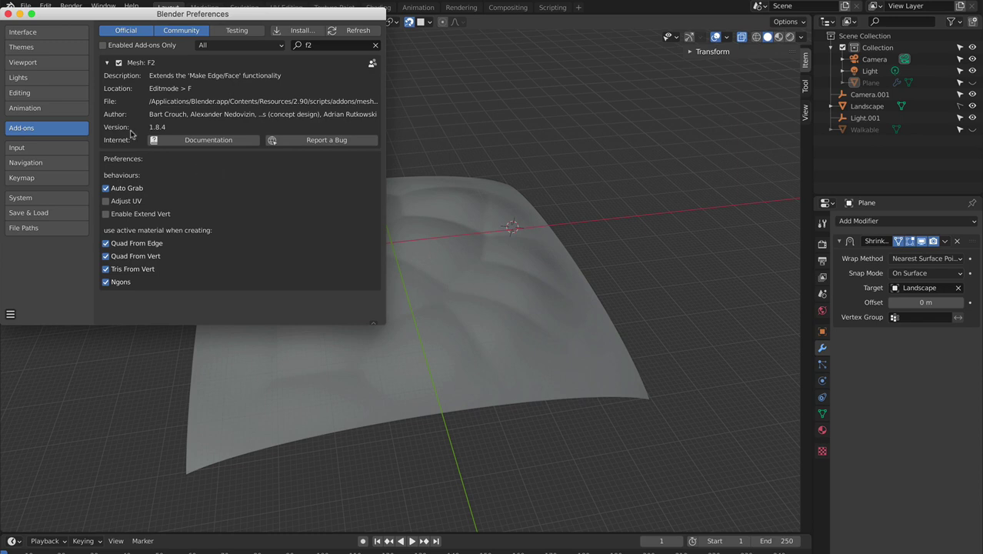
left_click(8, 14)
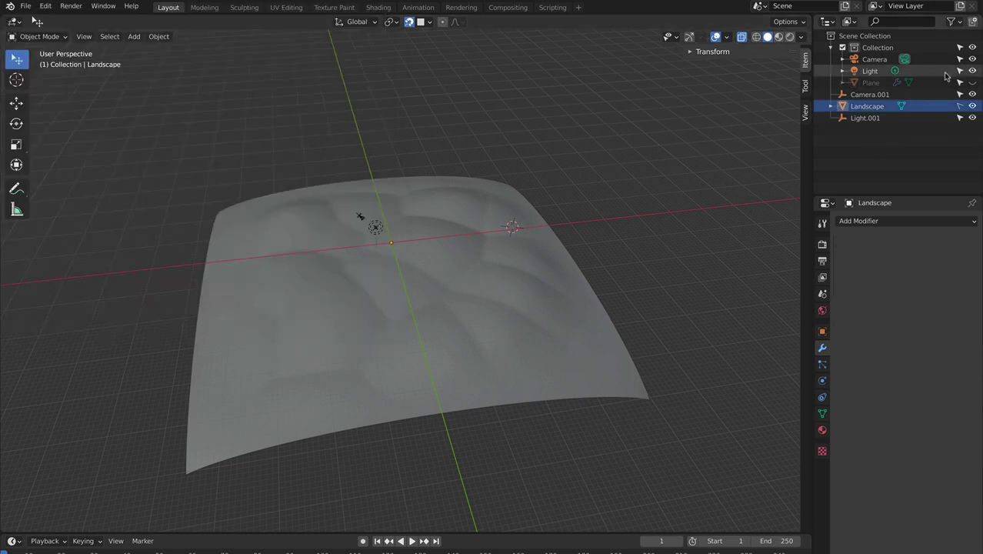
Show the selectability toggles in the outliner and make the Landscape object unselectable in the viewport
left_click(955, 23)
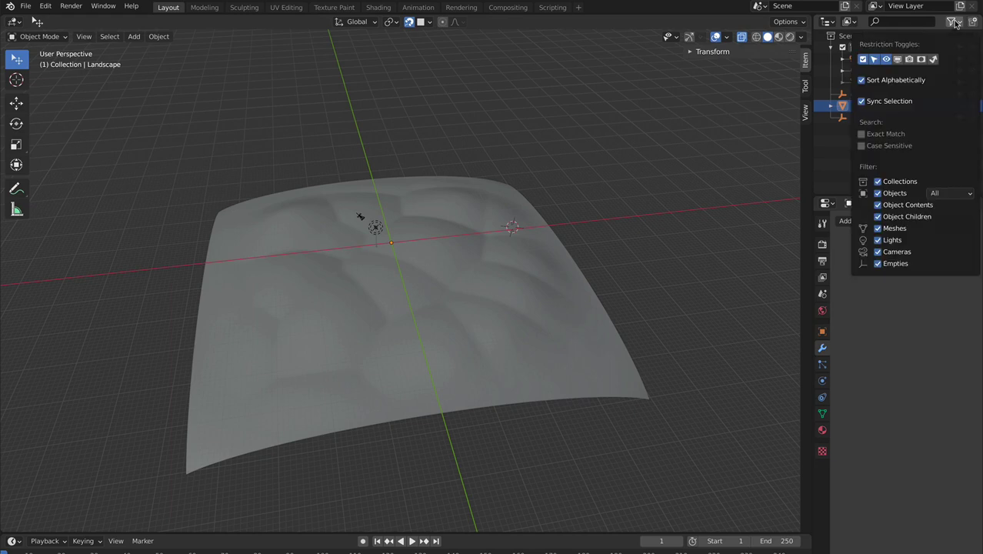
left_click(873, 61)
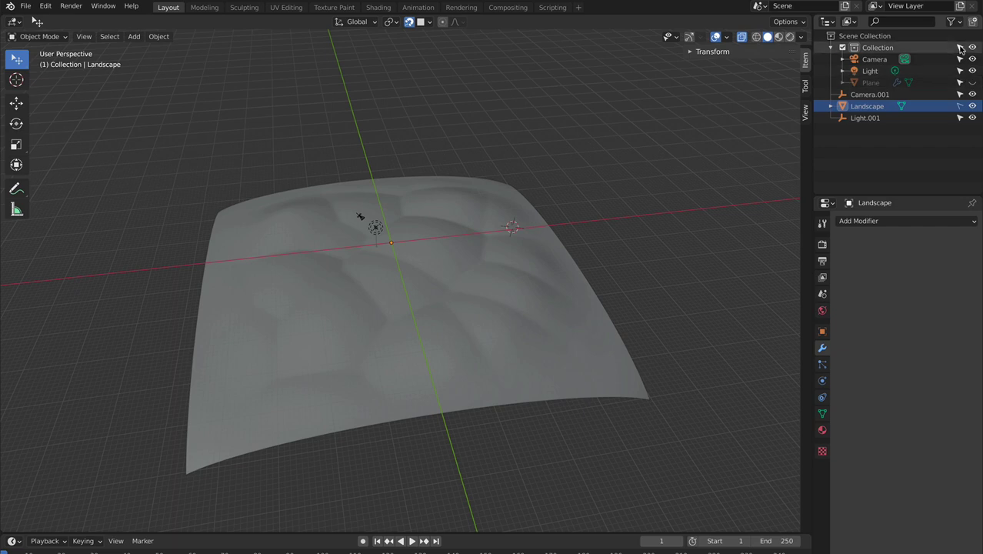
left_click(960, 106)
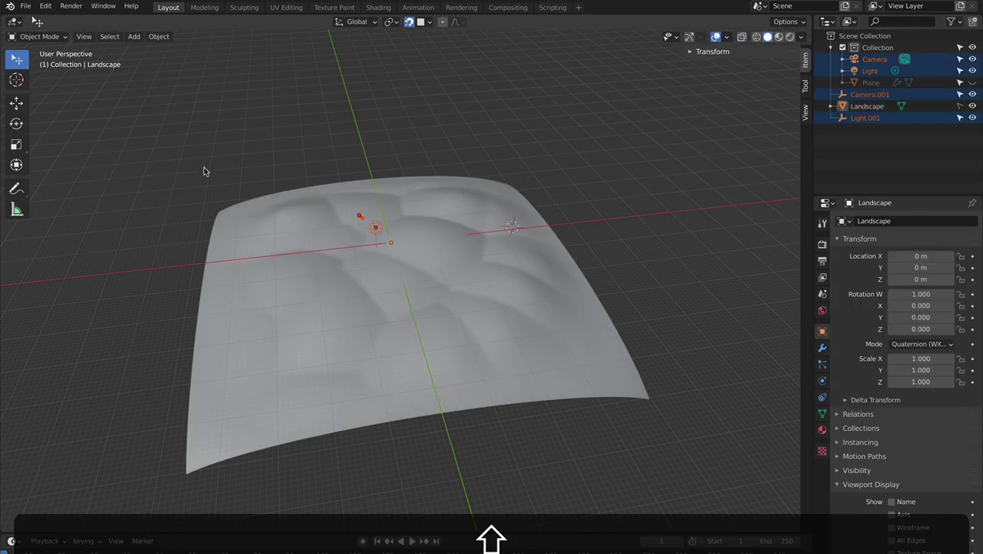
Add a plane mesh to the scene and select it in the outliner
key("shift+a")
mouse_move(203, 170)
left_click(278, 170)
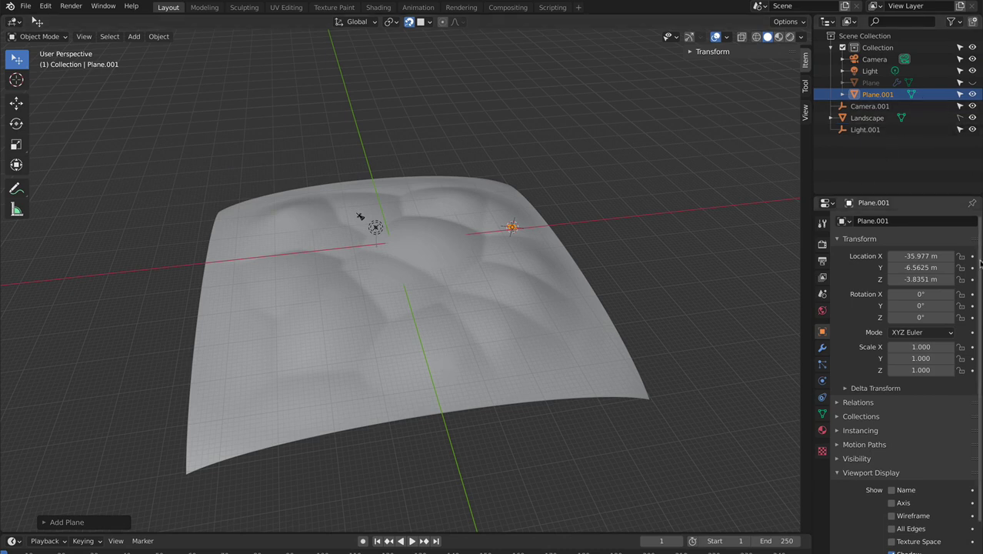
scroll(943, 440, "down", 2)
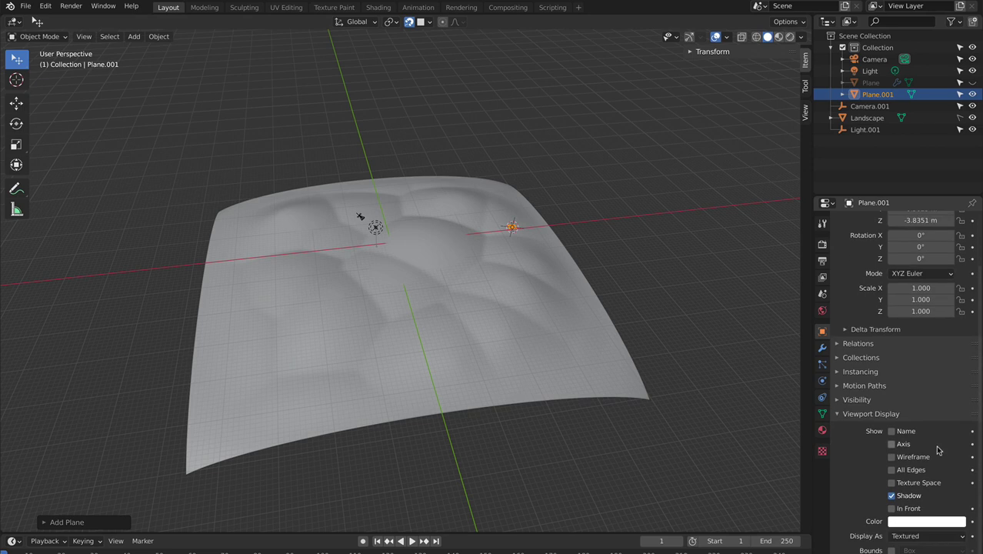
left_click(878, 96)
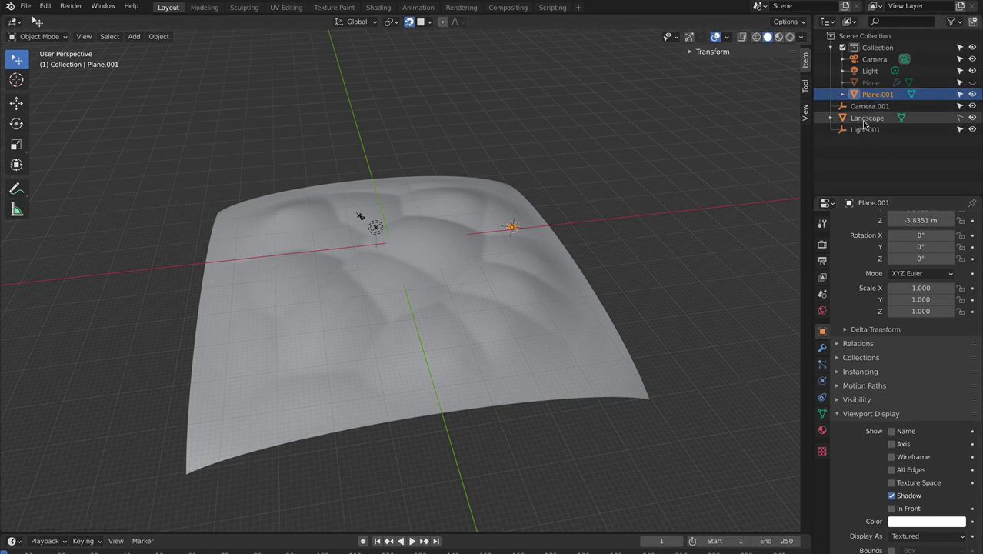
With Landscape selected, turn on X-Ray in the viewport shading options and slightly lower its opacity
left_click(866, 120)
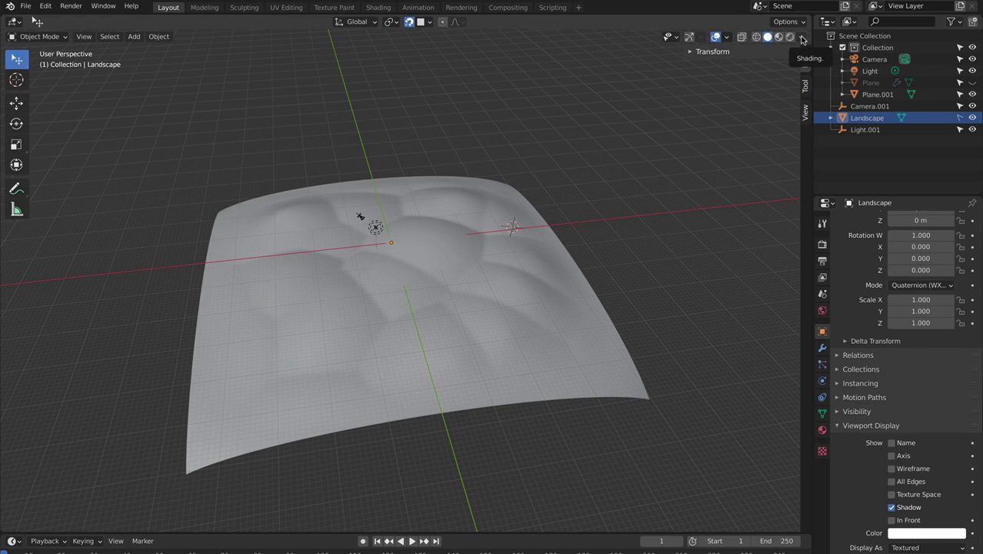
left_click(802, 39)
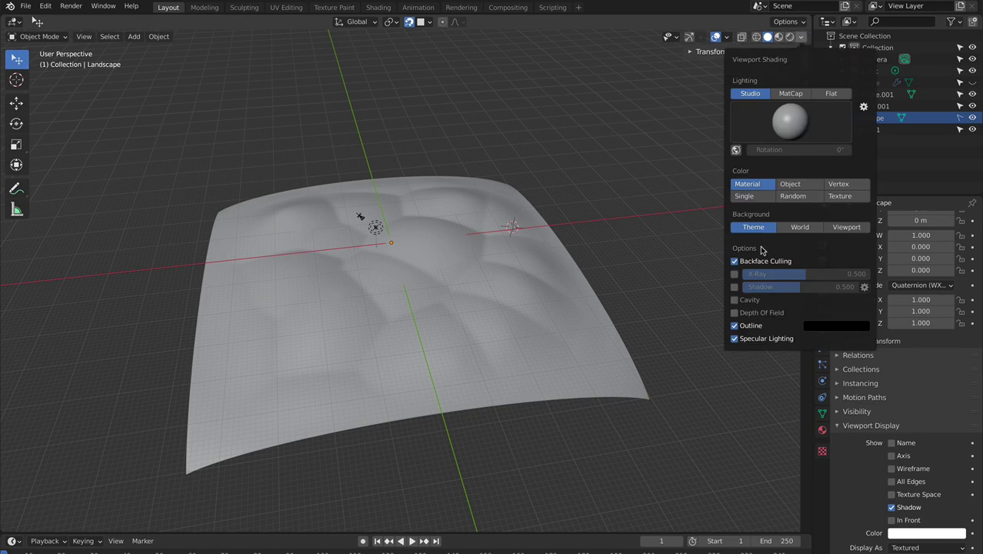
left_click(735, 274)
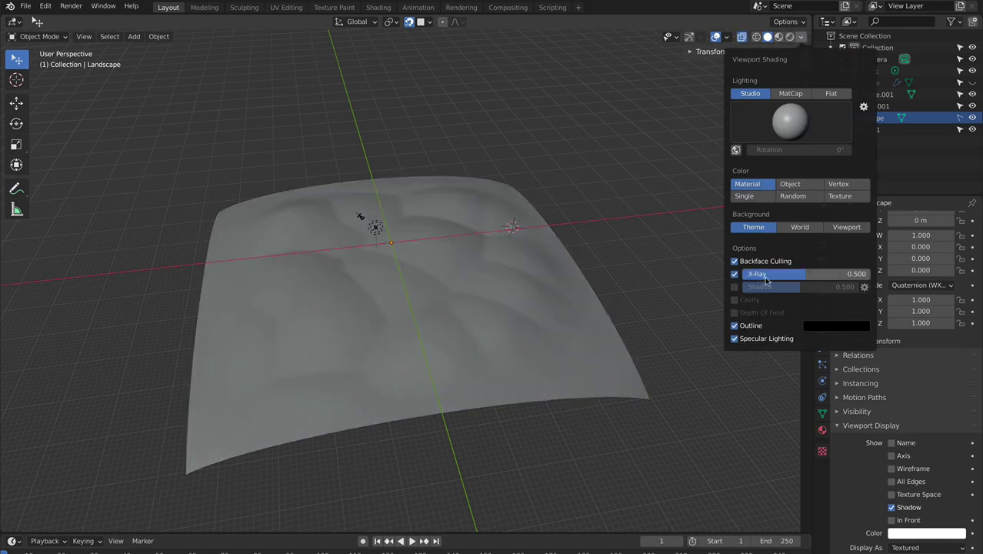
mouse_move(799, 276)
left_mouse_down()
mouse_move(742, 276)
mouse_move(792, 276)
left_mouse_up()
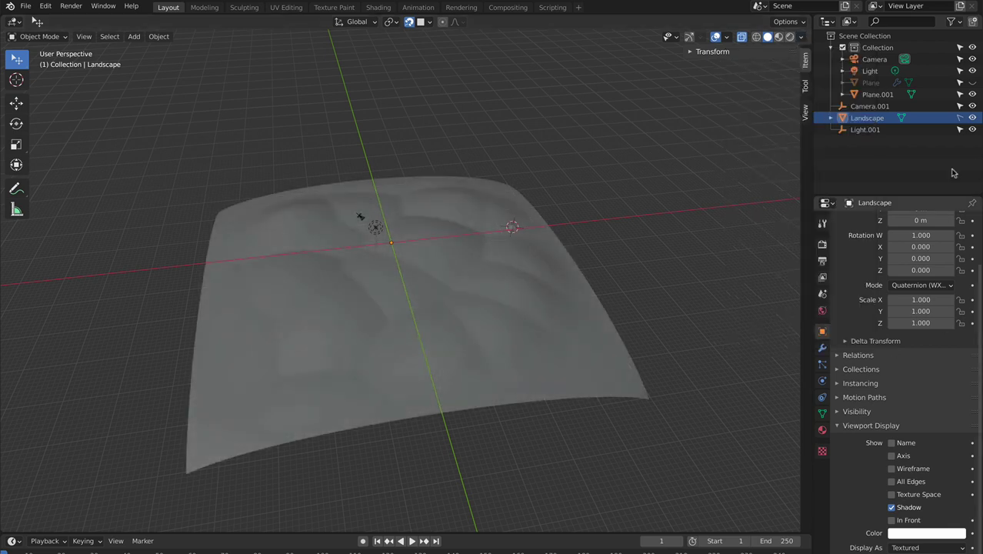
Set the new plane's X and Y scale to 5 and move it to about X -0.86 m near the landscape's centre
left_click(877, 94)
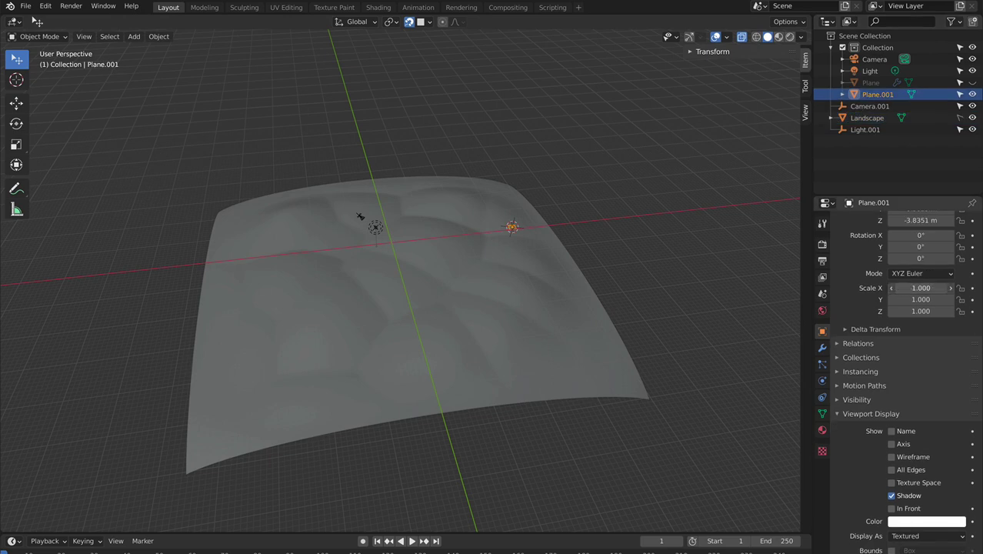
left_click(921, 288)
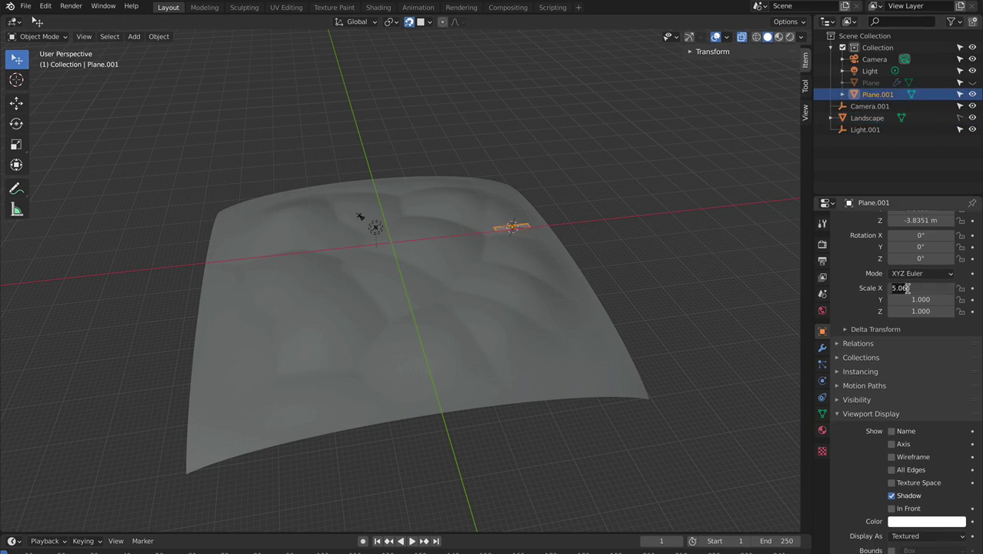
type("5")
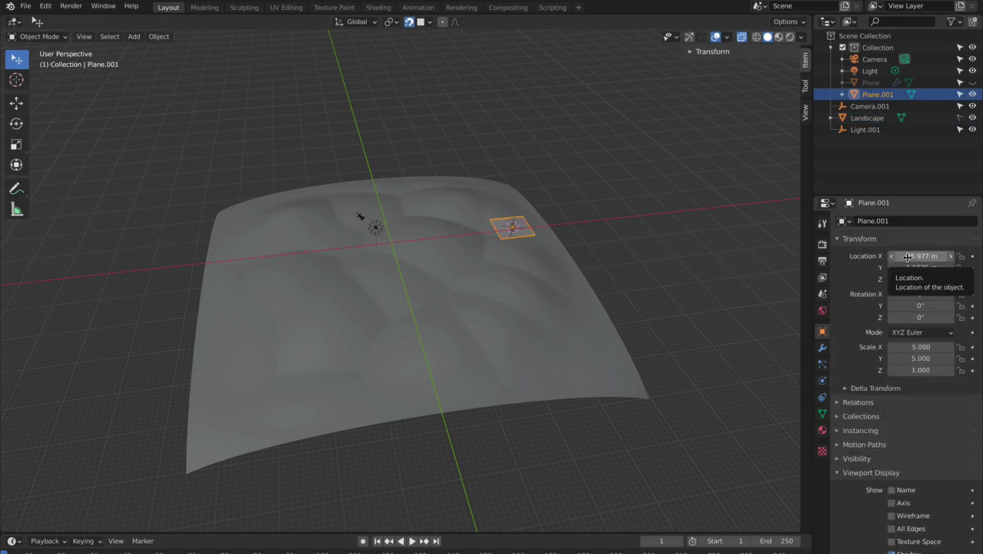
left_click_drag(909, 256, 945, 256)
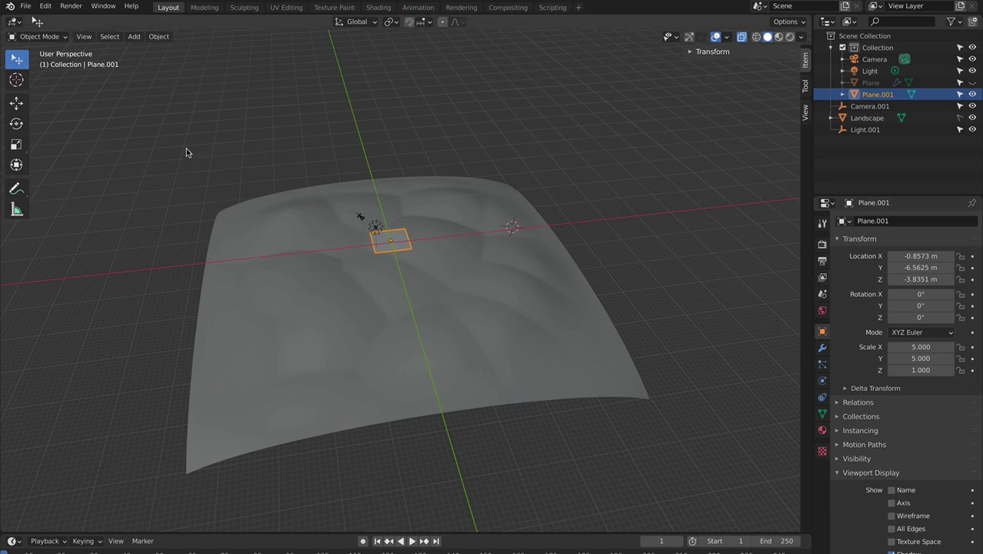
Start editing the plane's mesh and enable snapping to vertex, edge, face and volume with Project Individual Elements on
key("Tab")
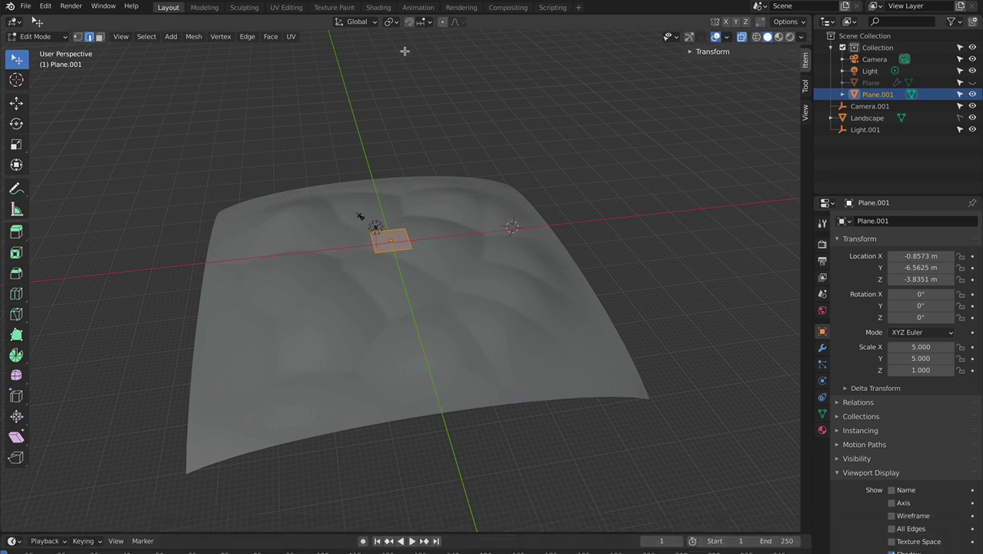
left_click(409, 22)
left_click(429, 22)
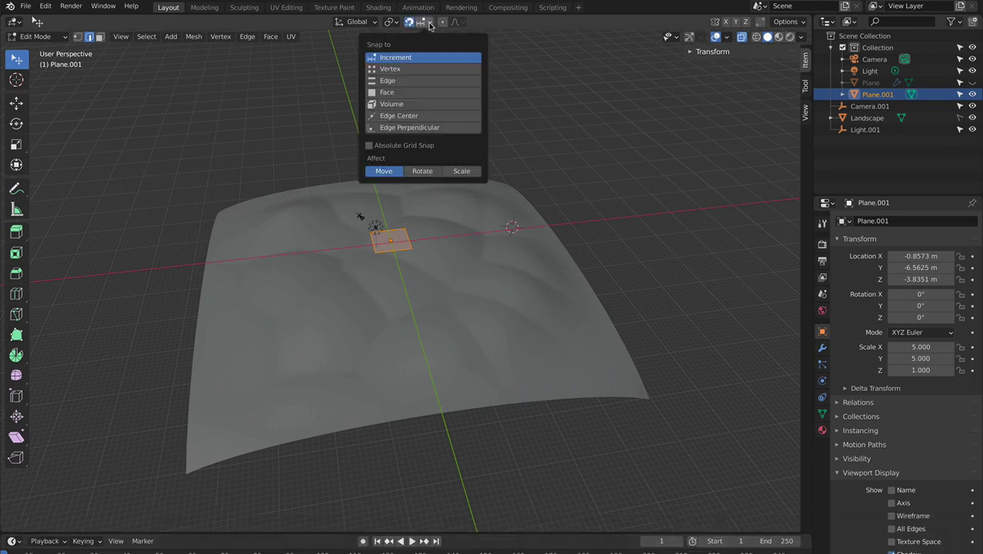
left_click(411, 68)
left_click(411, 80, "shift")
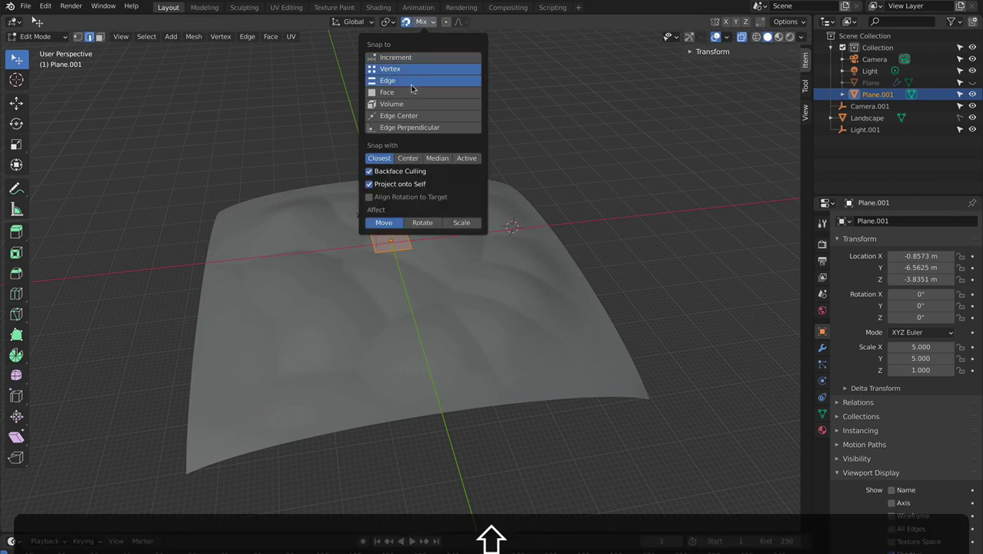
left_click(409, 92, "shift")
left_click(410, 104, "shift")
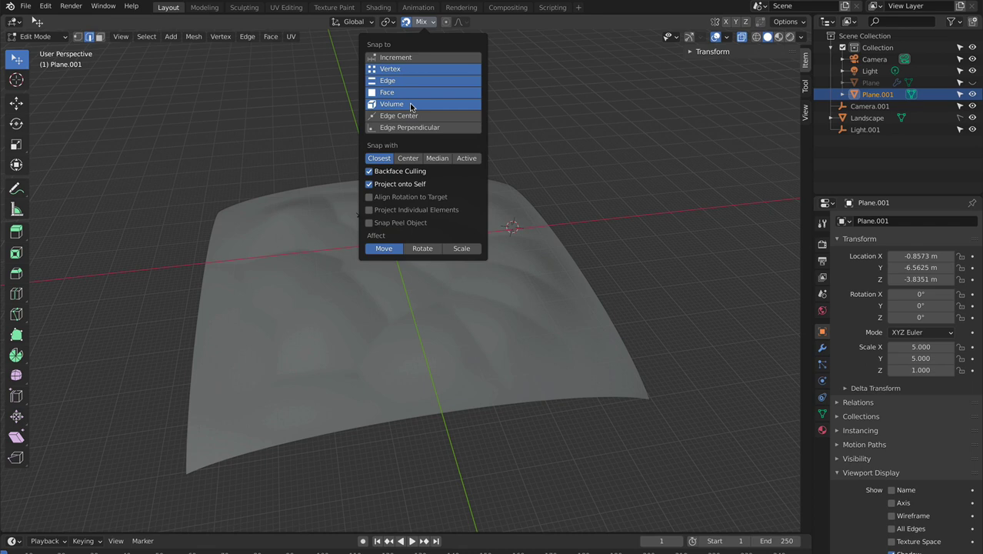
left_click(369, 210)
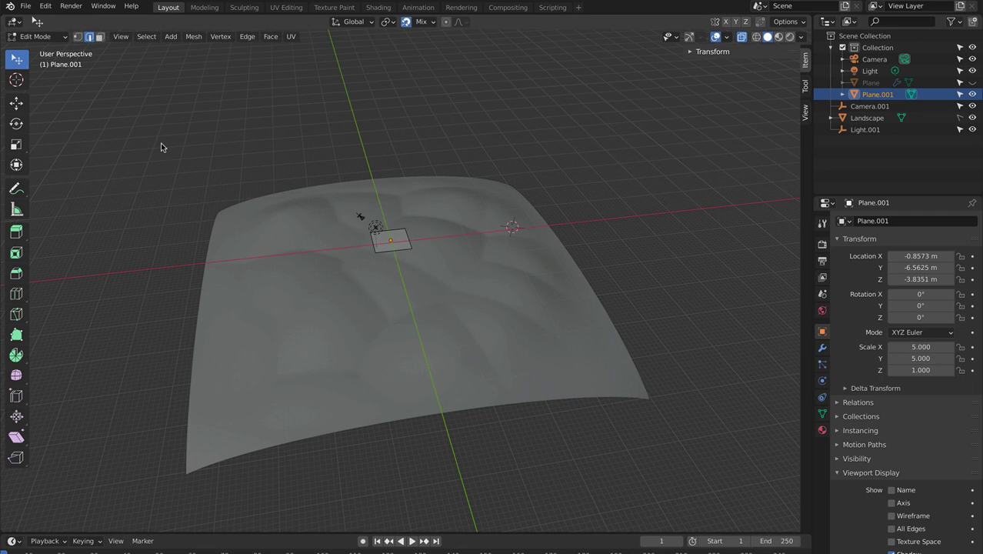
key("w")
key("w")
key("w")
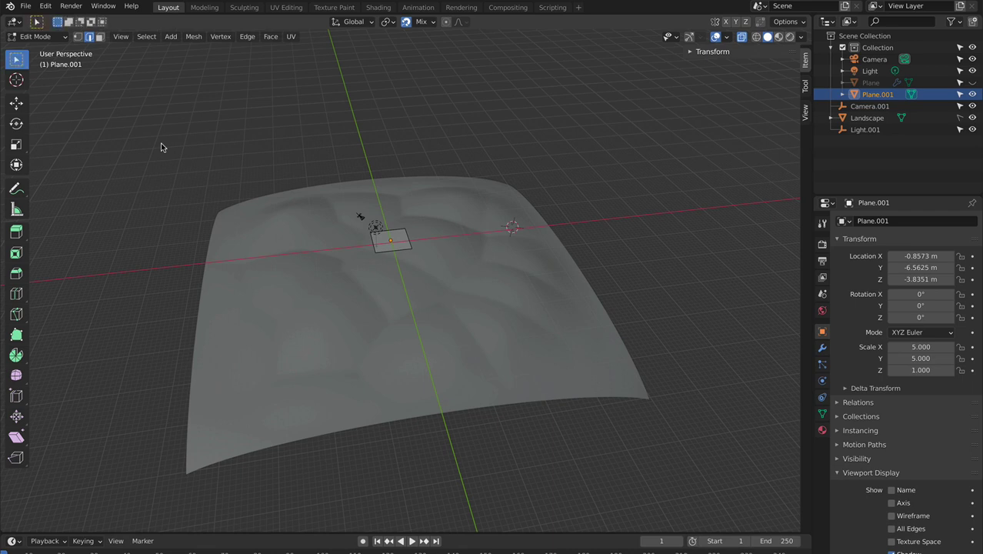
key("w")
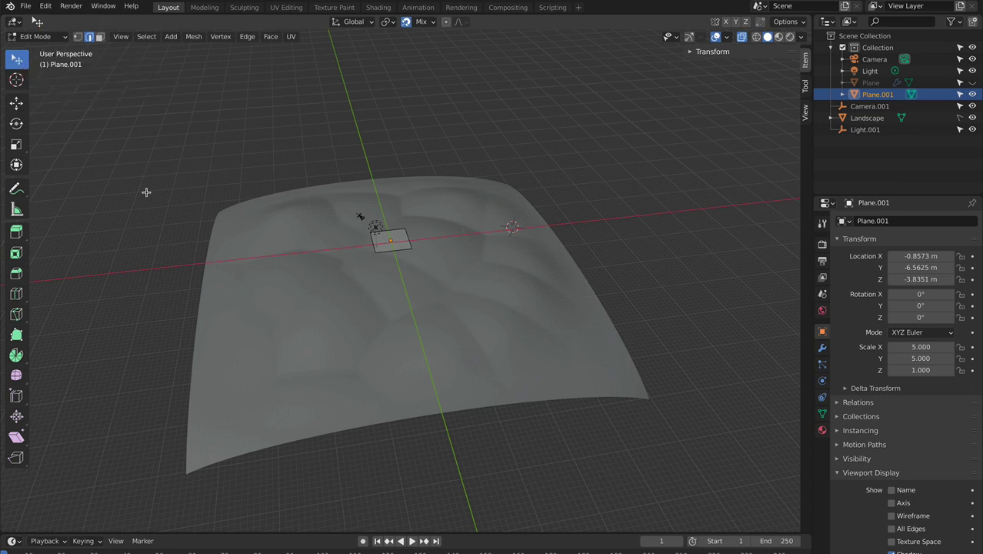
Try out vertex and edge selection on the plane, and try to snap its near right corner vertex farther down the landscape
left_click(79, 38)
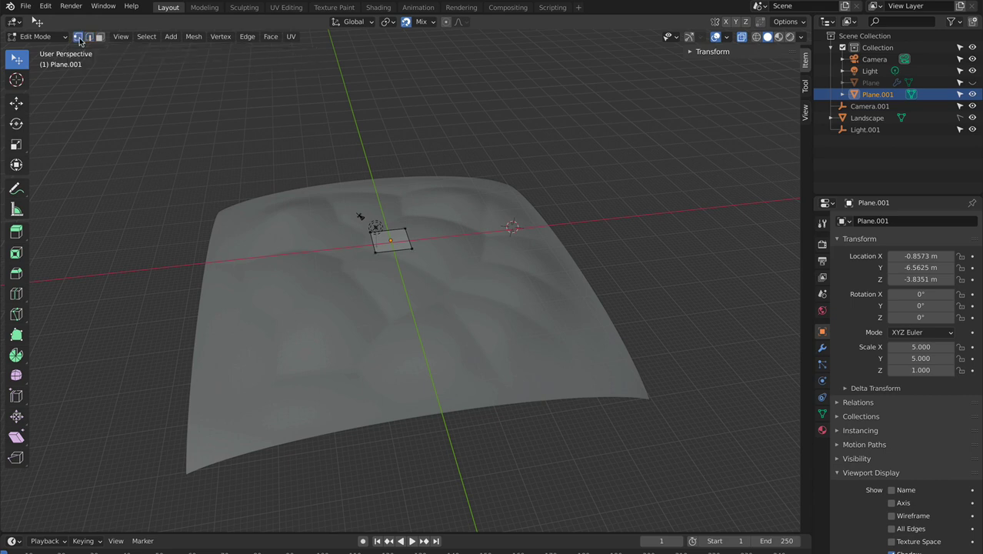
left_click(375, 253)
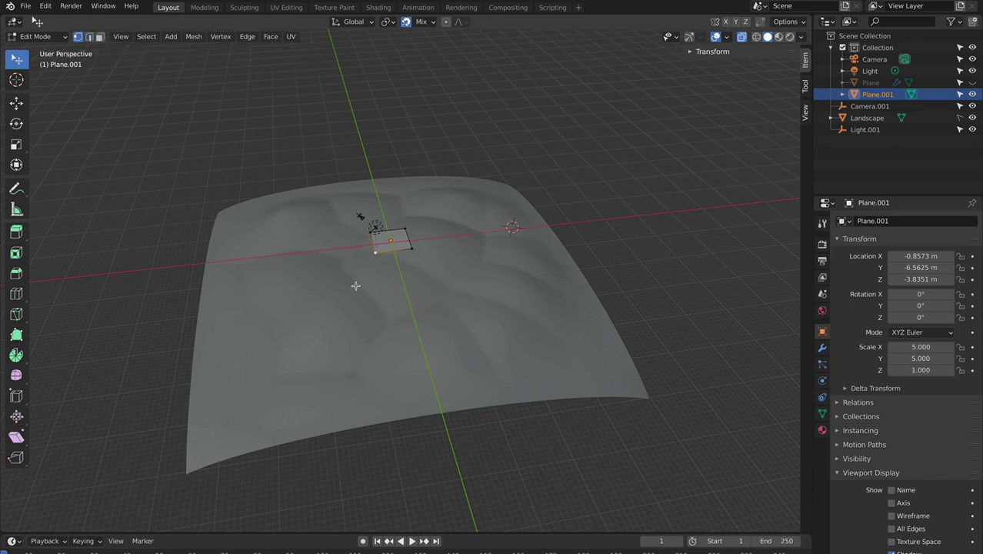
left_click(89, 38)
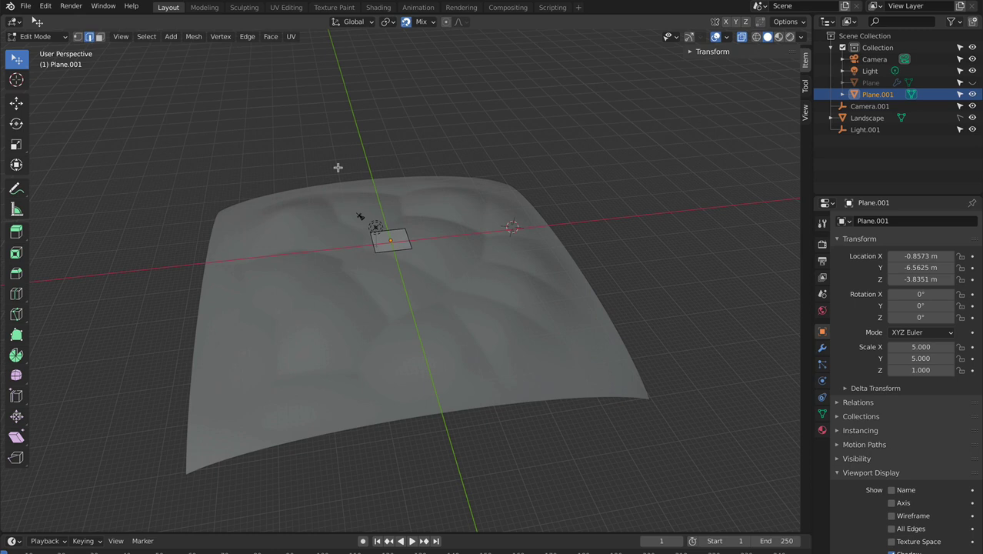
left_click(407, 238)
key("1")
key("2")
left_click(369, 285)
key("1")
left_click(410, 249)
key("g")
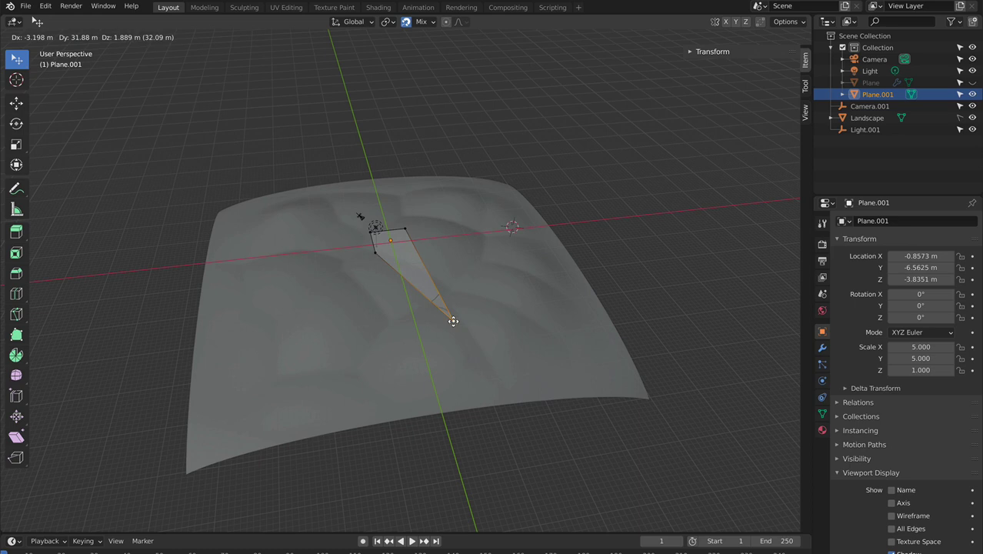
left_click(453, 320)
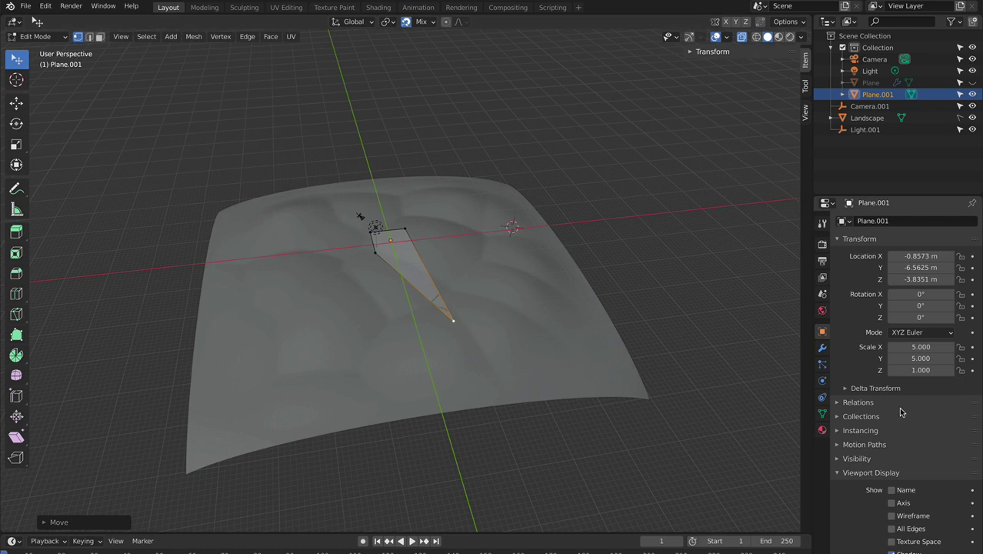
Set the plane to display In Front of other objects and undo the corner vertex move
scroll(921, 517, "down", 1)
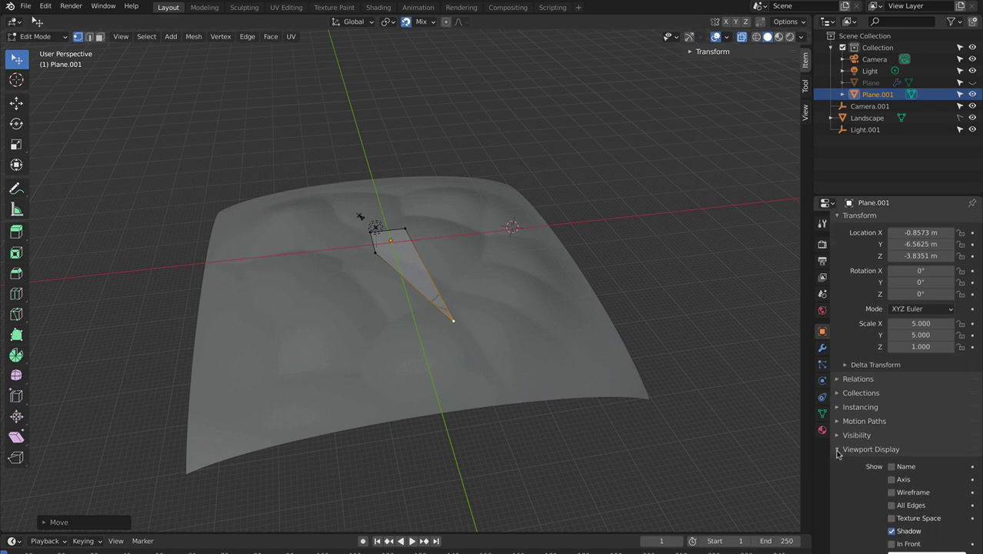
scroll(896, 533, "down", 1)
left_click(891, 532)
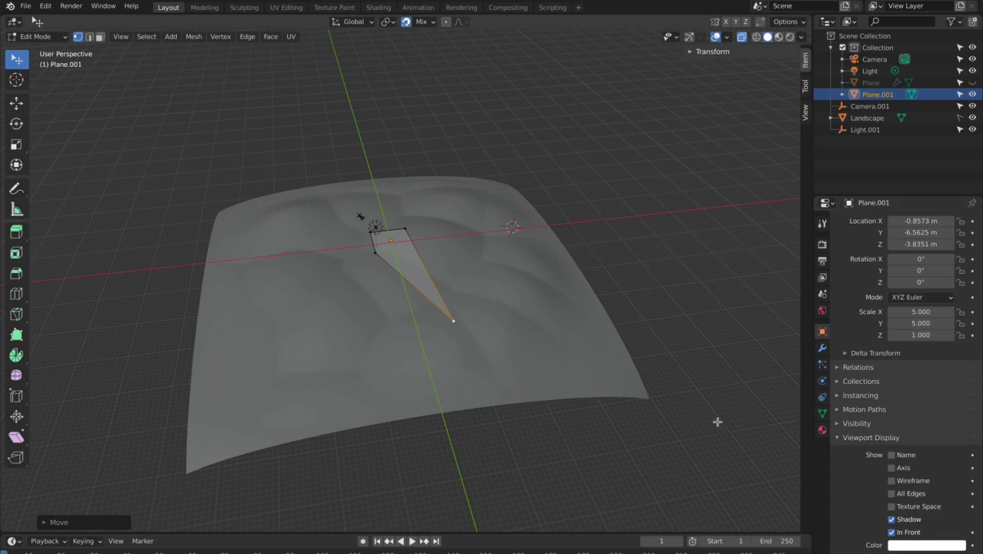
key("ctrl+z")
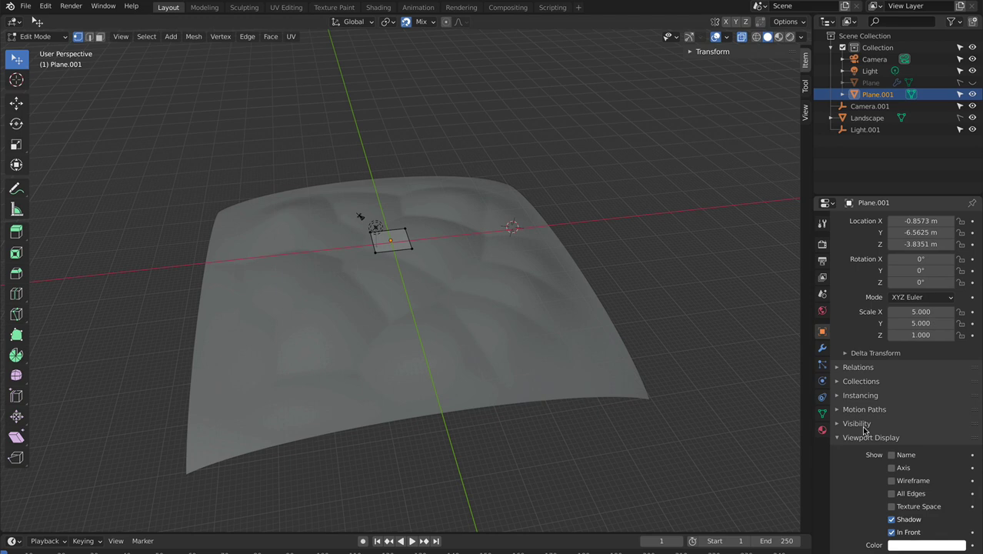
Create a new material for the plane and set its viewport display color to magenta
scroll(877, 440, "down", 1)
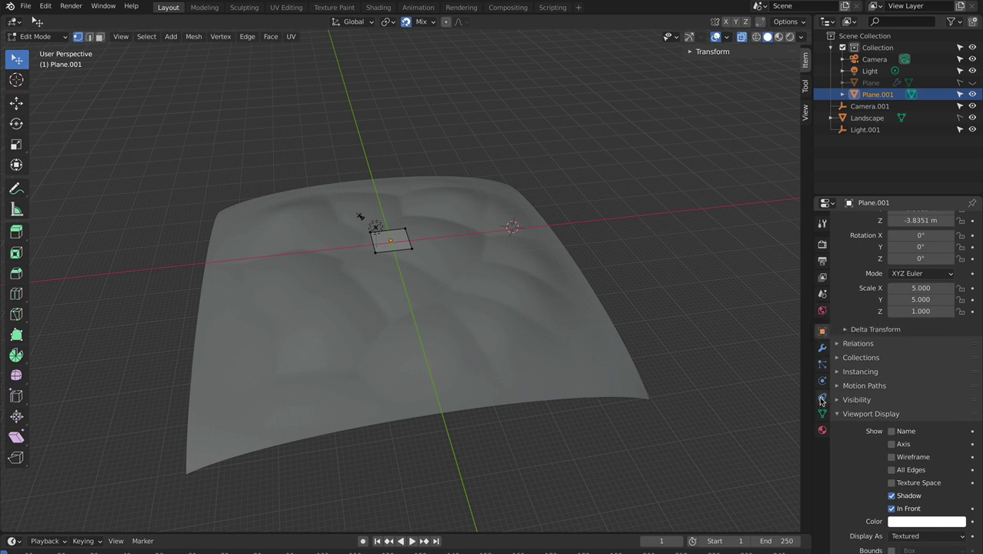
left_click(822, 431)
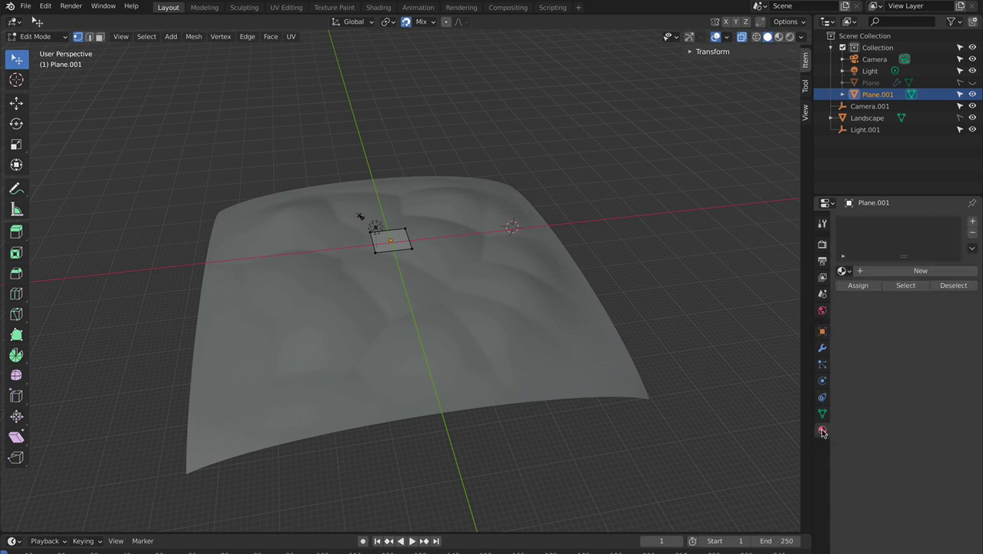
left_click(865, 271)
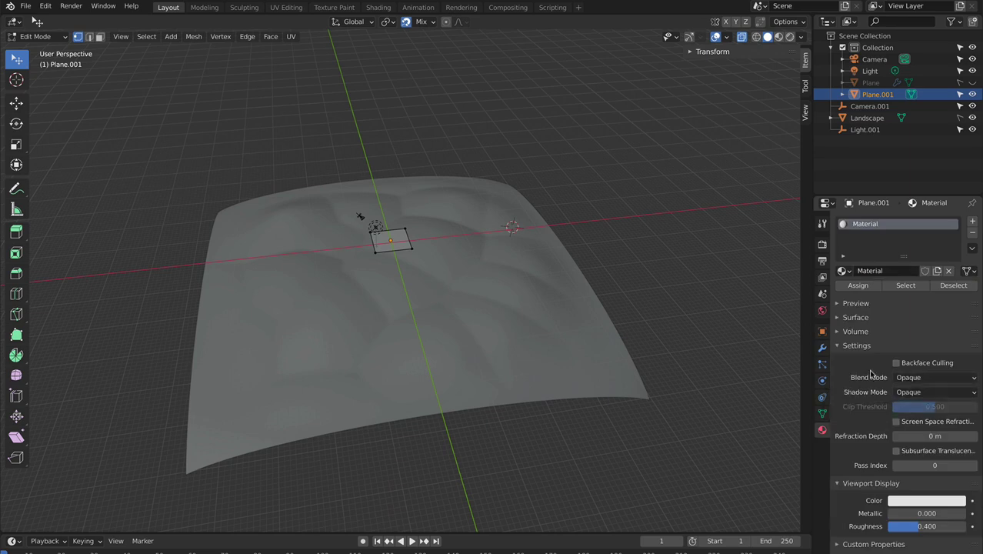
left_click(905, 502)
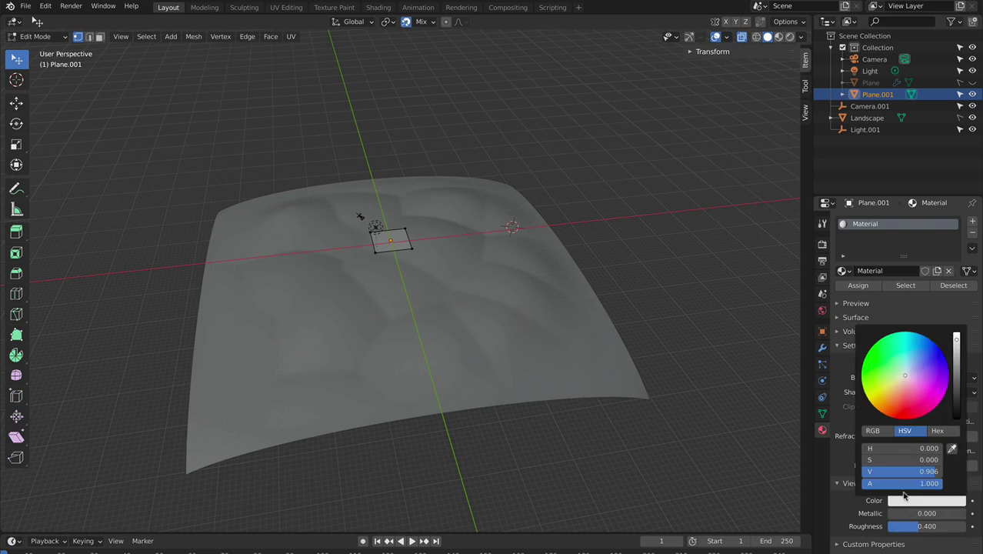
left_click_drag(928, 376, 940, 398)
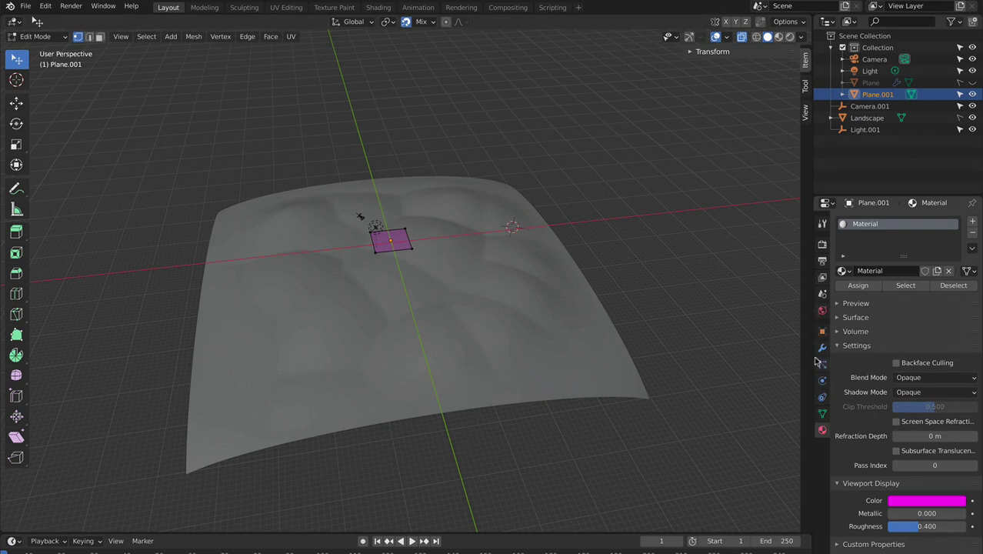
Add a Shrinkwrap modifier to the plane with Landscape as its target
left_click(821, 350)
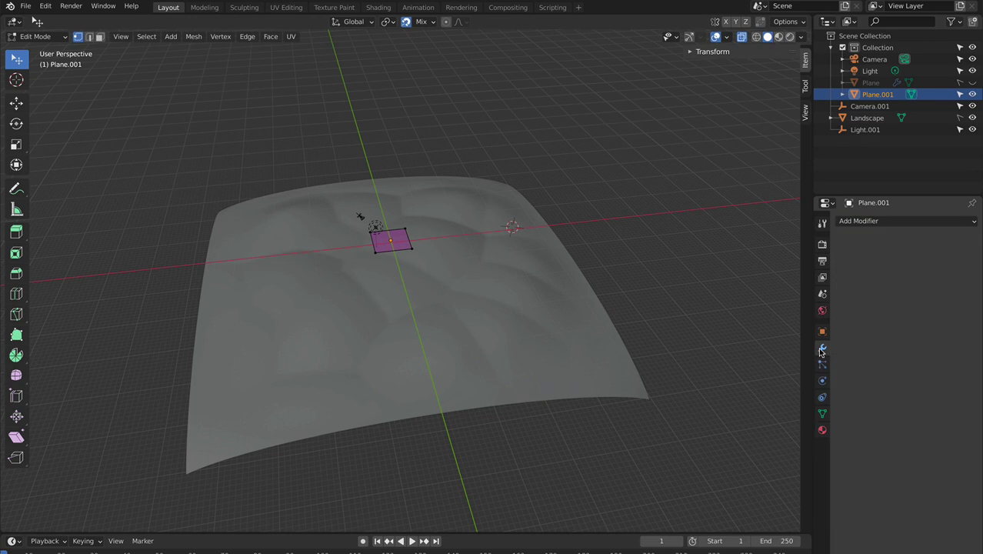
left_click(884, 222)
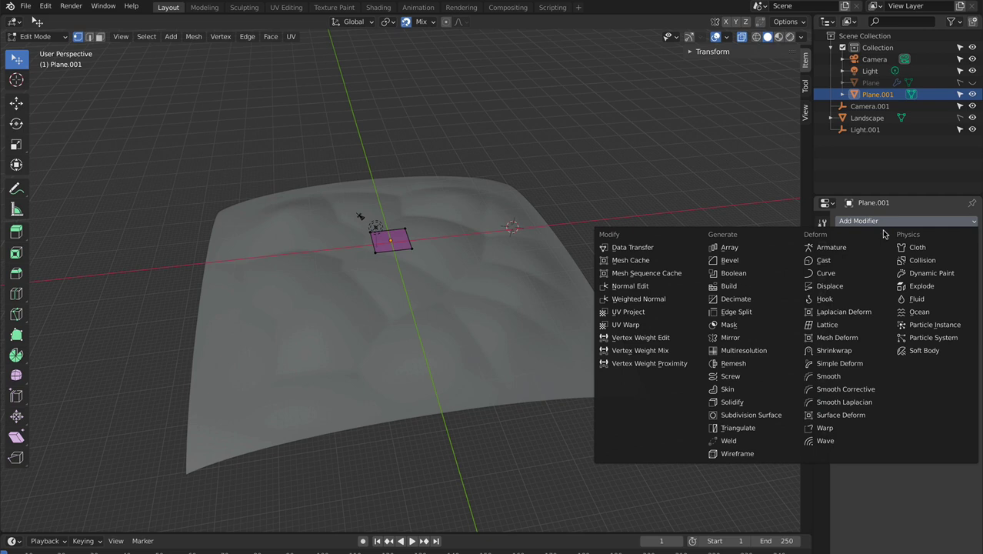
left_click(849, 353)
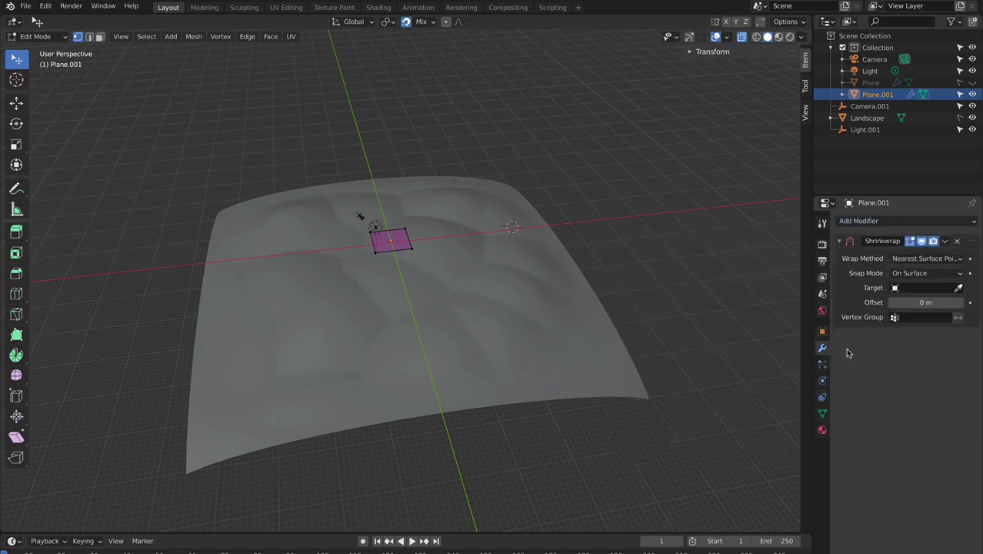
left_click(945, 241)
left_click(945, 241)
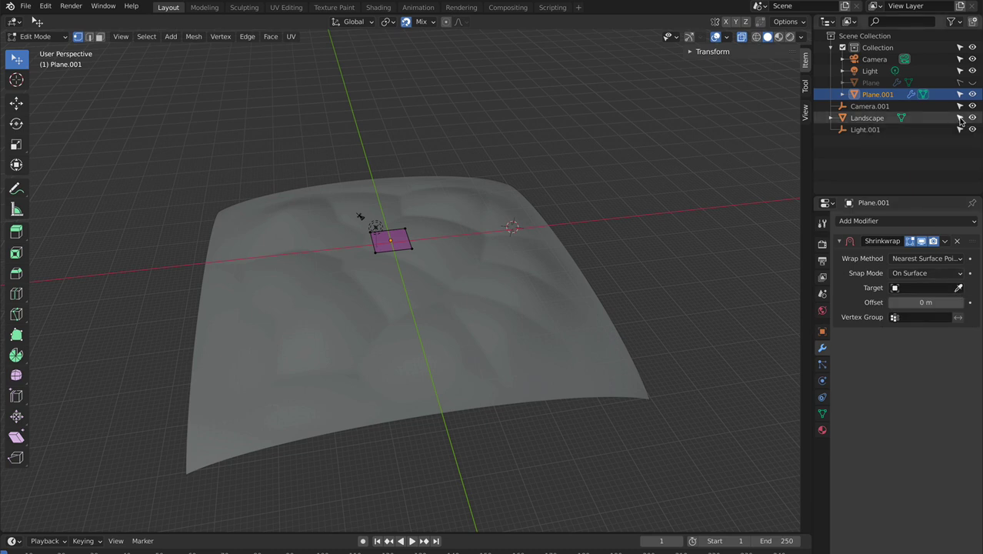
left_click(958, 288)
left_click(533, 330)
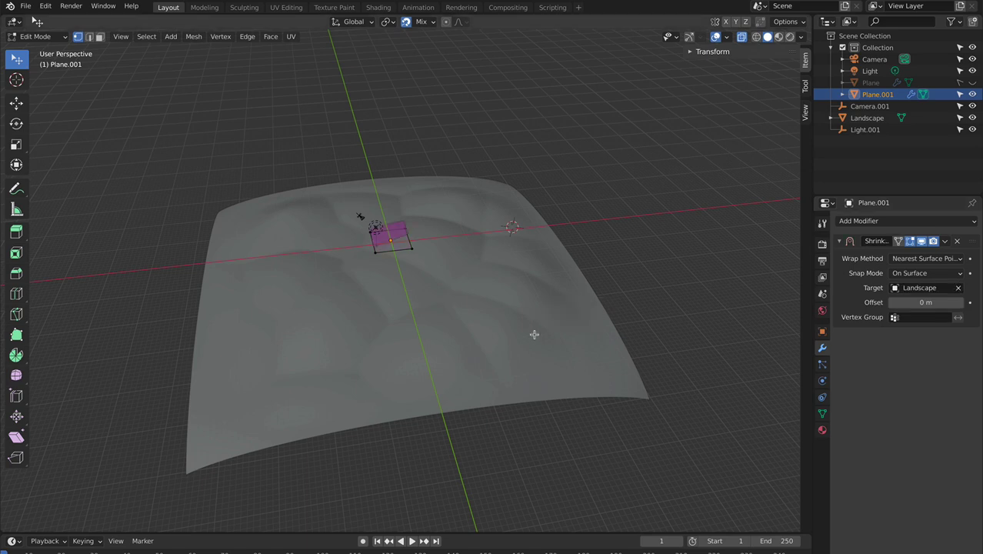
Try out Shrinkwrap offsets up to 2.5 m and set the offset back to 0 m
left_click(910, 302)
type("2")
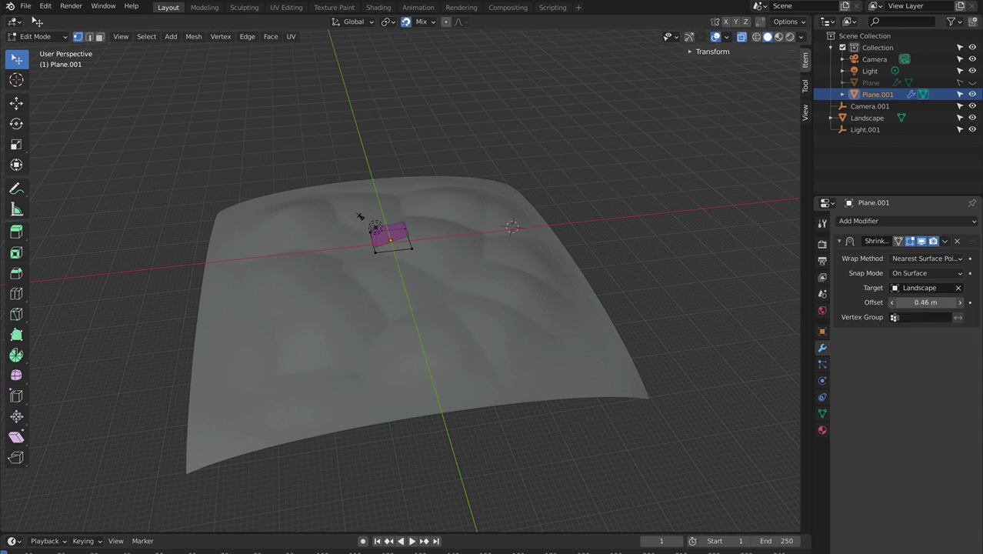
key("Return")
mouse_move(925, 303)
left_mouse_down()
mouse_move(953, 302)
mouse_move(909, 302)
left_mouse_up()
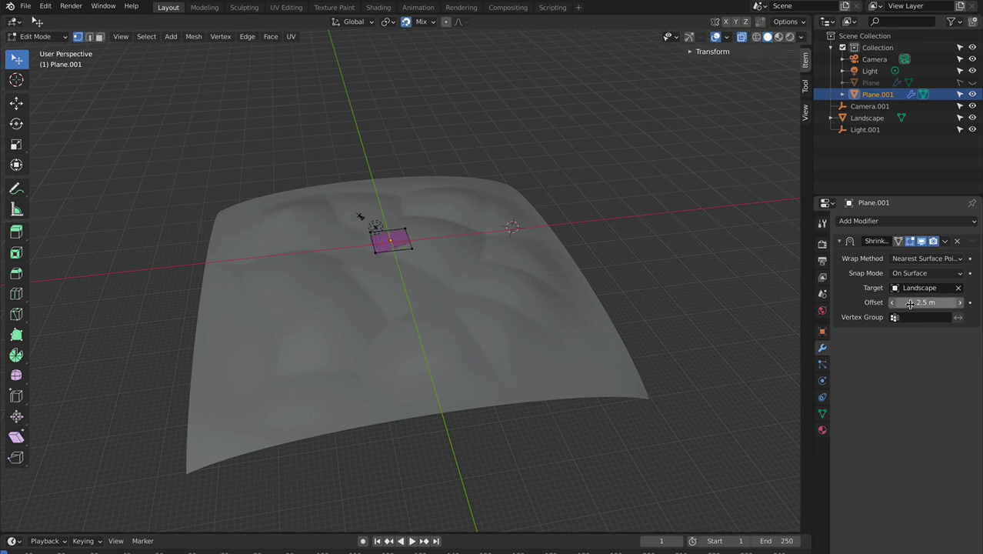
left_click(916, 301)
type("0")
key("Return")
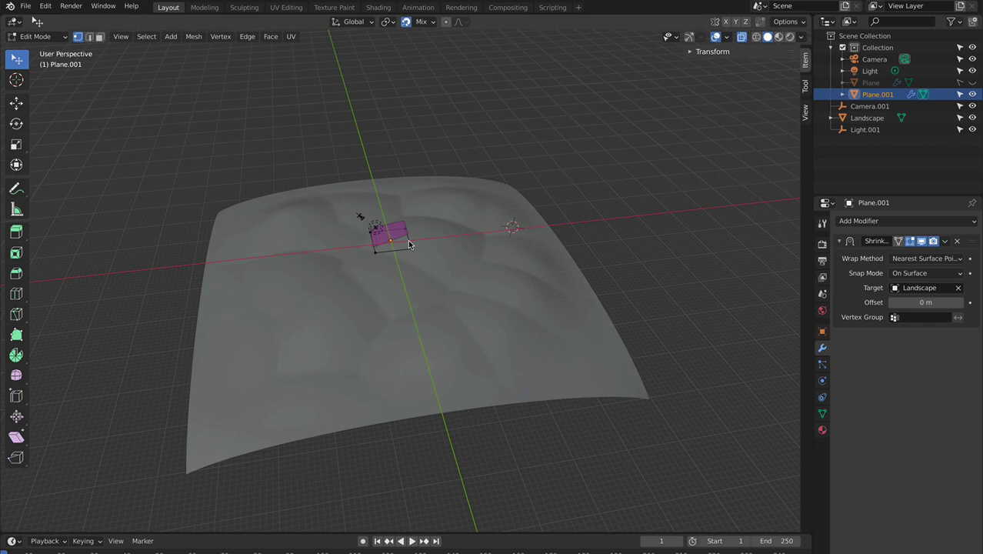
Extrude the plane's right edge repeatedly to form a strip of faces reaching the landscape's right side
key("2")
left_click(410, 243)
key("e")
right_click(499, 235, "ctrl")
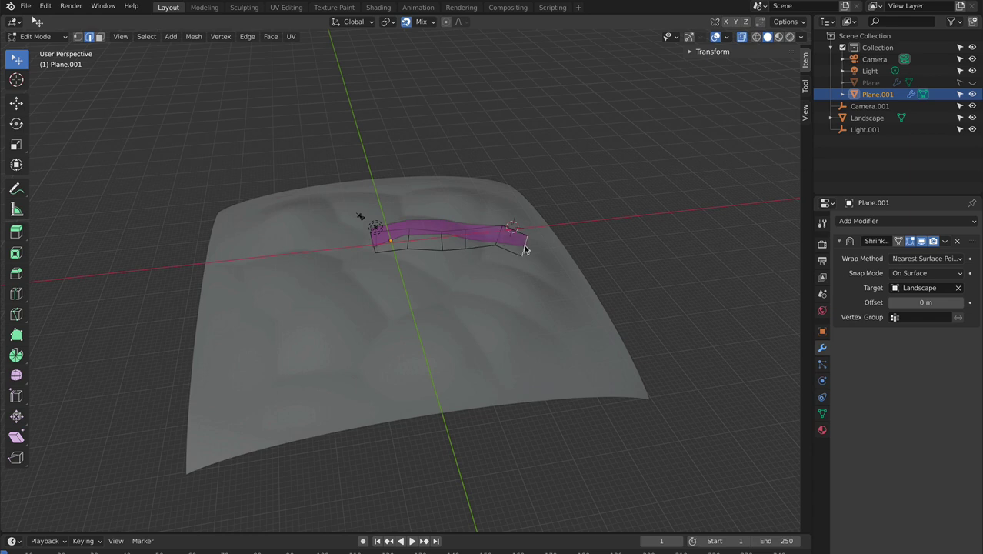
right_click(569, 255, "ctrl")
Extrude the plane's opposite edge repeatedly to continue the strip to the landscape's left border
left_click(371, 243)
key("e")
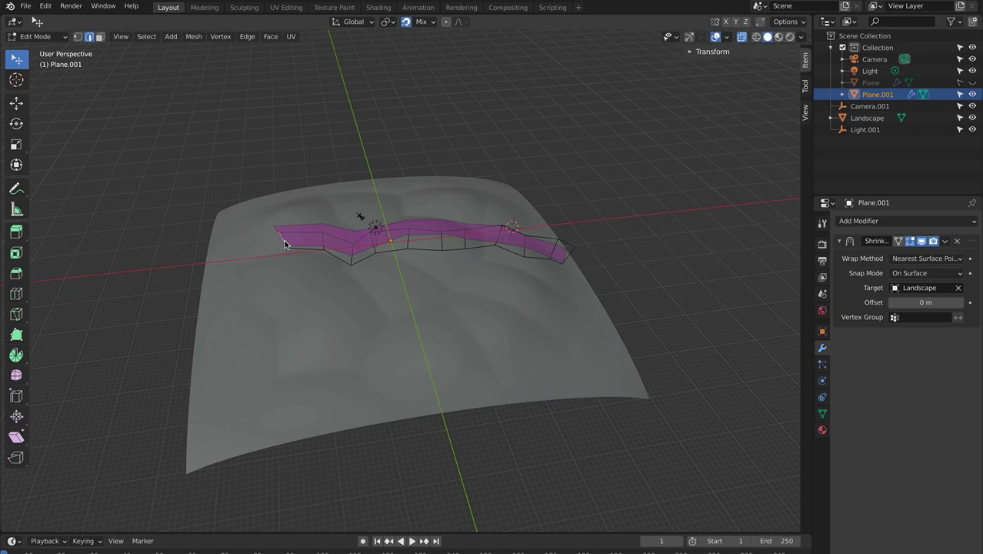
left_click(284, 240)
key("e")
left_click(237, 264)
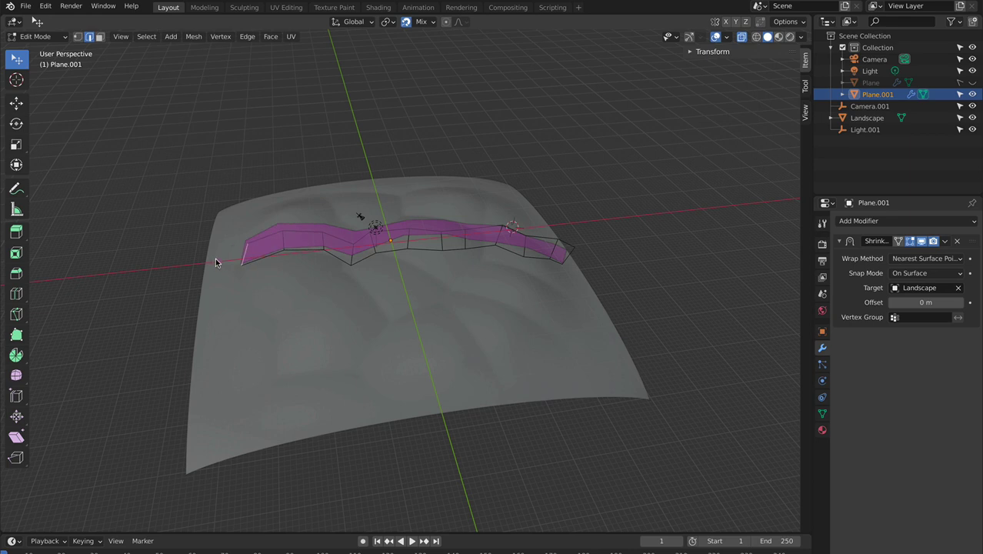
key("e")
left_click(206, 264)
Extrude the near edge at the strip's right end to add a face toward the front of the landscape
left_click(564, 260)
key("e")
key("e")
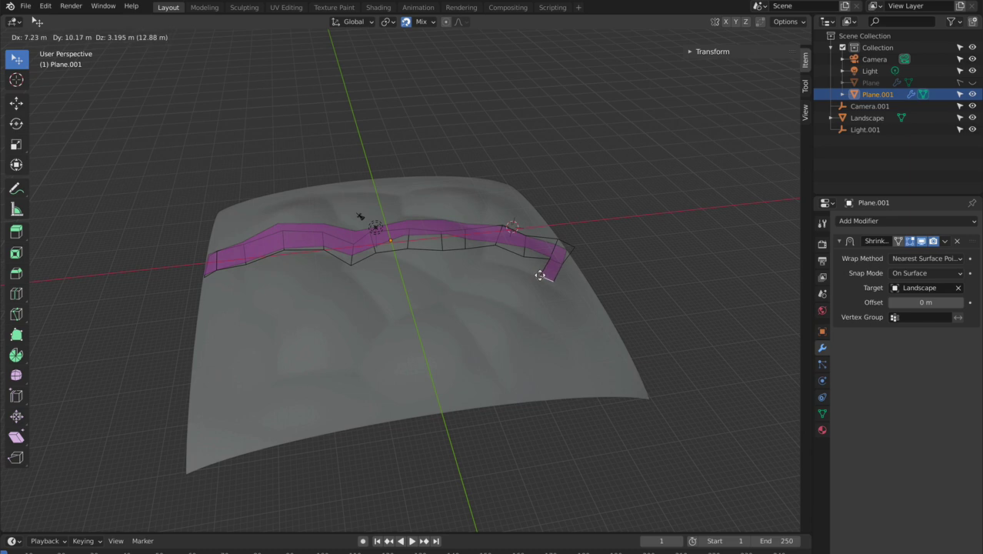
left_click(540, 275)
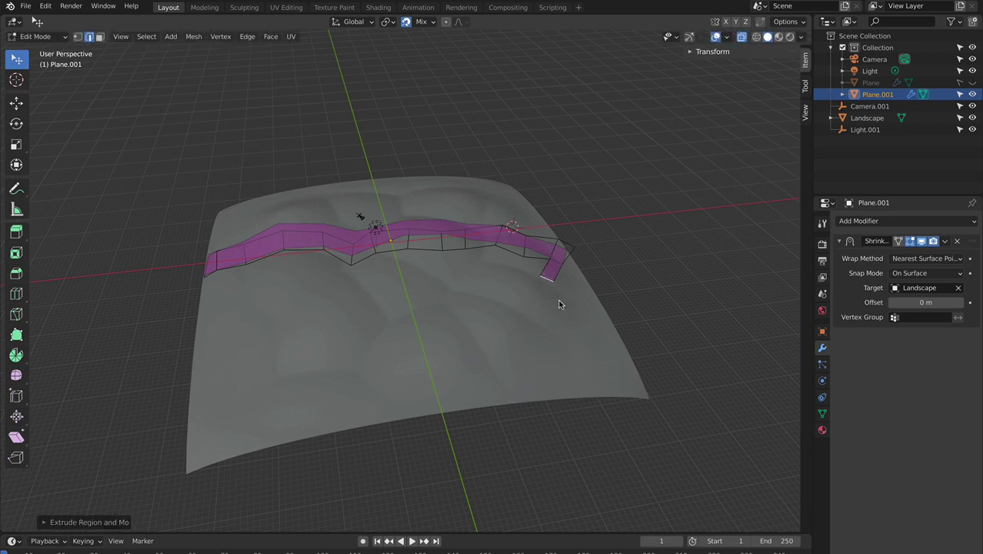
Extrude the near edges of the strip's middle faces forward to start a second row of faces
left_click(396, 250)
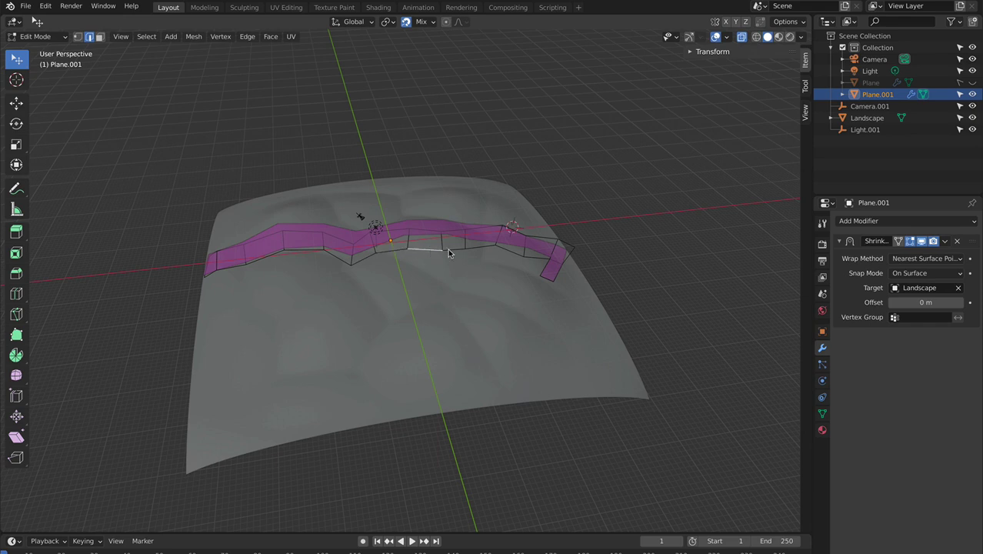
key("e")
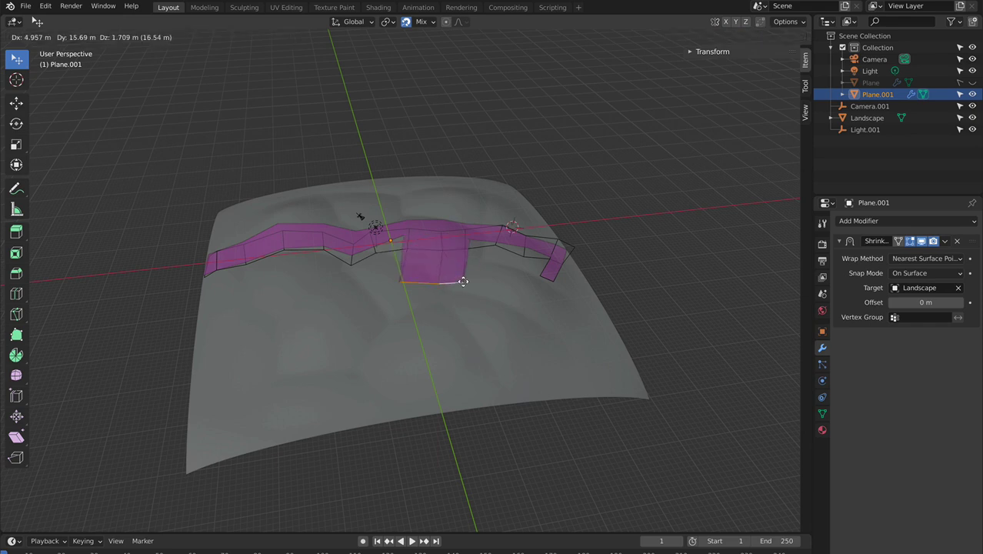
left_click(455, 270)
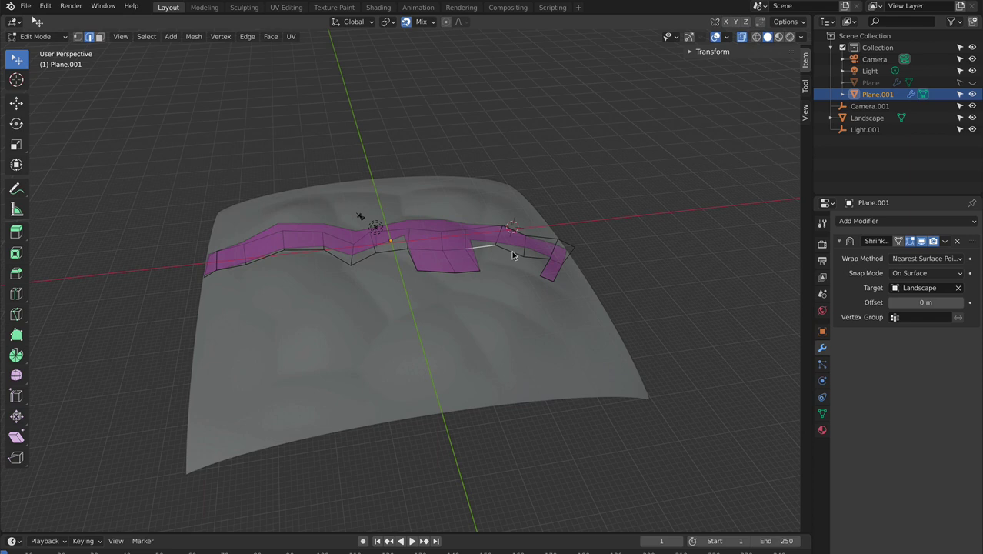
Extrude the near edges of the faces in the strip's right part forward to continue the second row and start another face below
left_click(510, 256)
right_click(501, 269, "ctrl")
right_click(507, 299, "ctrl")
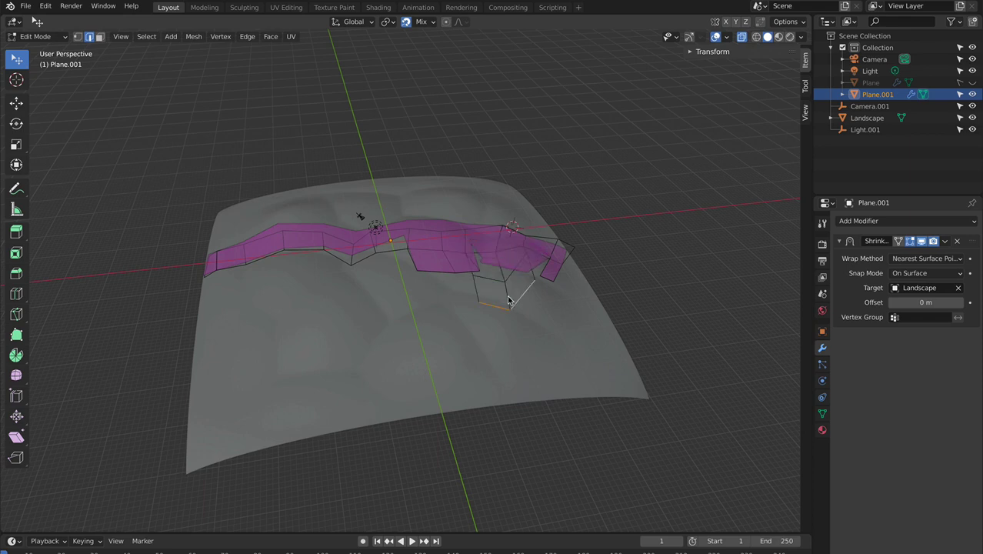
scroll(531, 300, "up", 6)
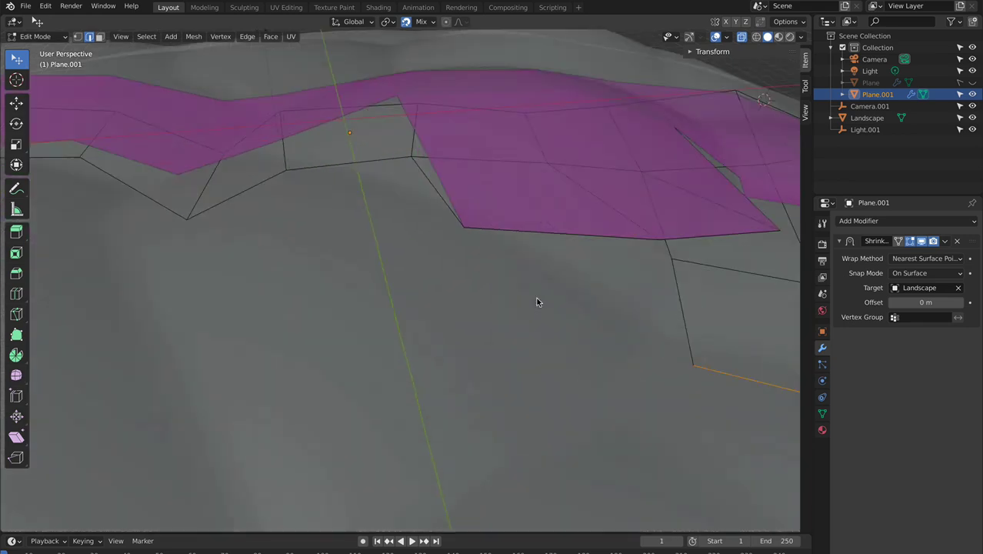
scroll(536, 297, "down", 3)
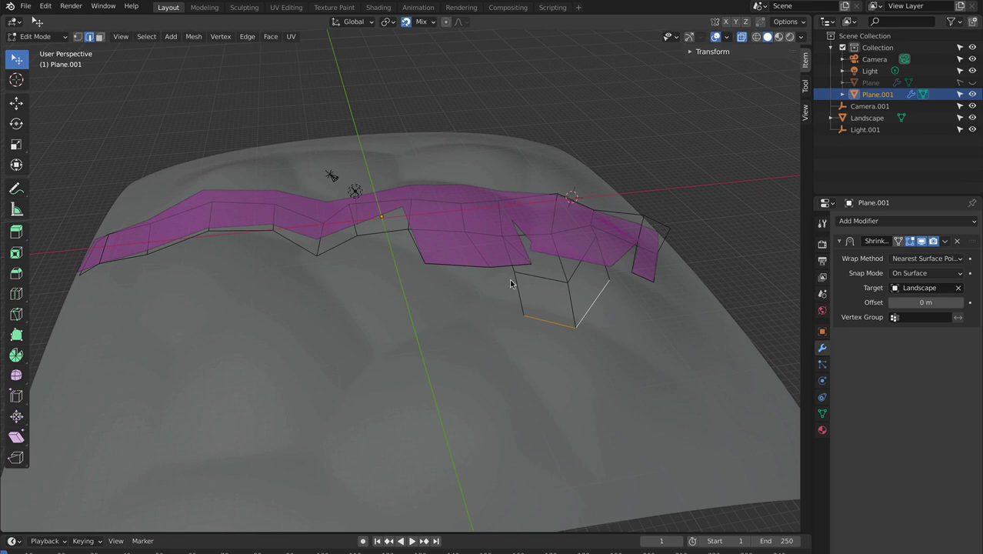
Merge the two vertices on either side of the gap between the second-row faces at their center
left_click(536, 254)
key("1")
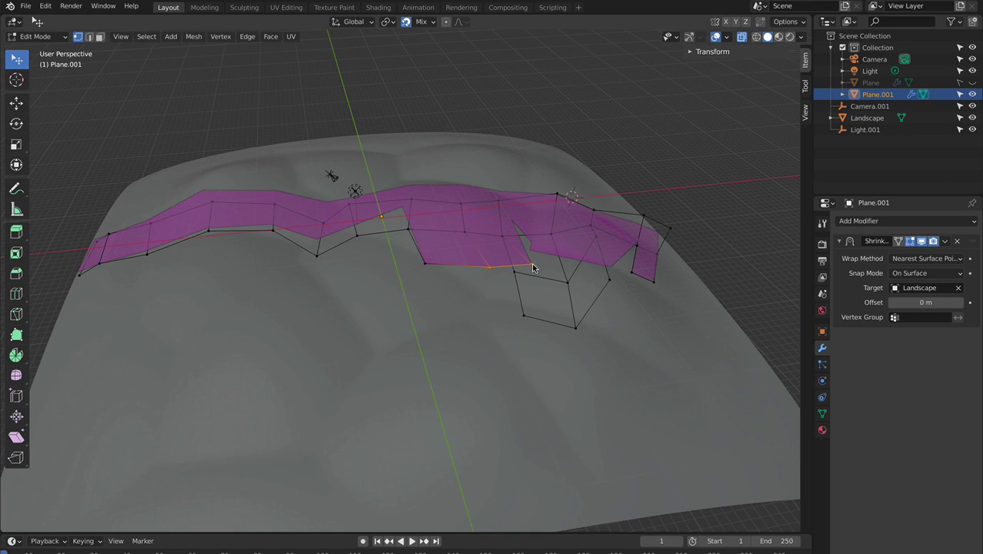
left_click(532, 265)
left_click(550, 233)
left_click(531, 265, "shift")
key("m")
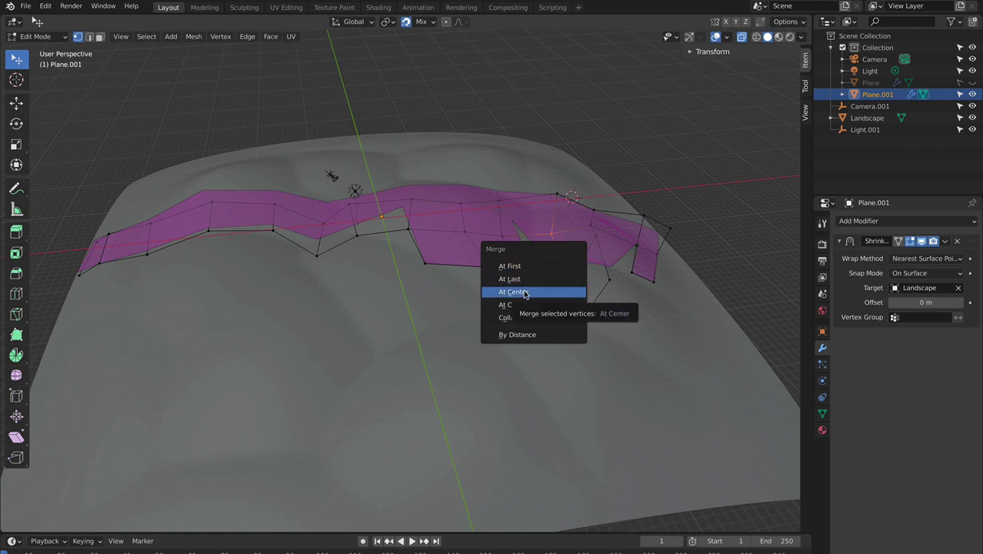
left_click(514, 291)
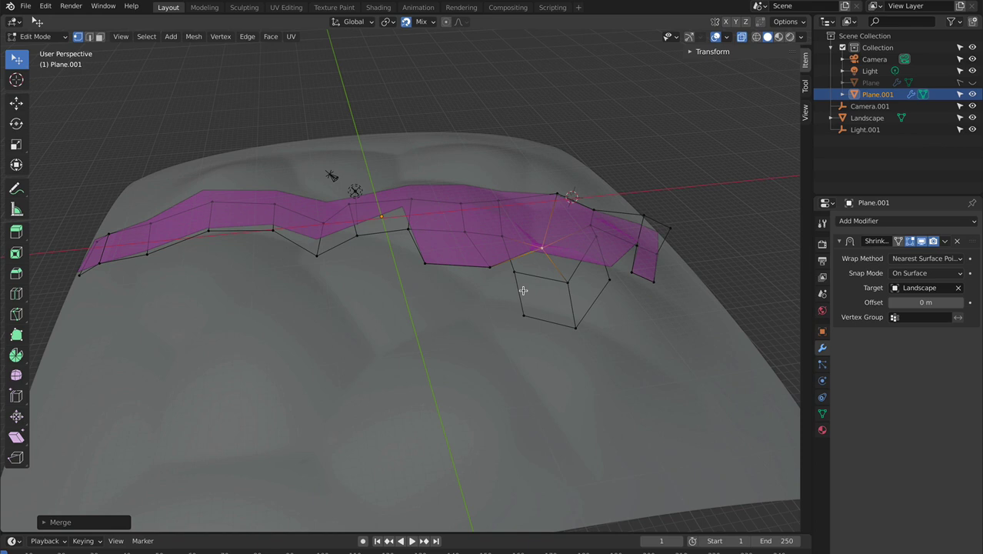
left_click(363, 276)
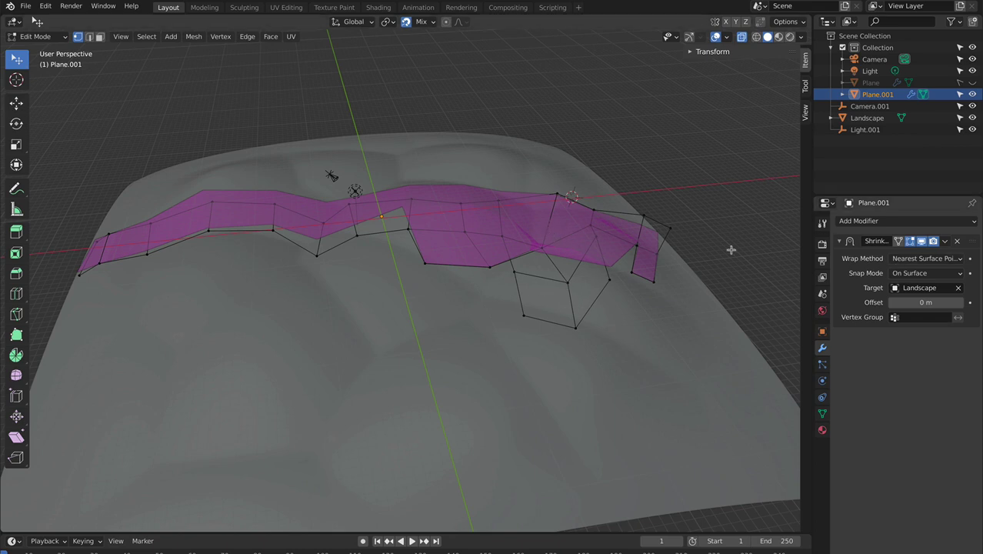
Turn on the Shrinkwrap modifier's On Cage display and delete the stray overlapping vertices beside the merged corner
left_click(897, 240)
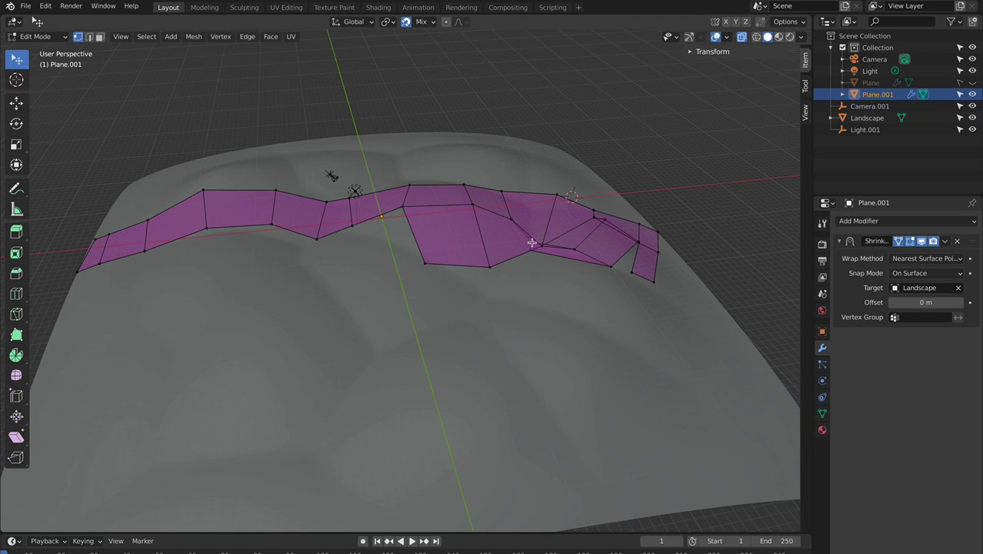
mouse_move(531, 241)
left_mouse_down()
mouse_move(570, 230)
mouse_move(549, 228)
mouse_move(559, 290)
mouse_move(605, 244)
mouse_move(530, 211)
mouse_move(516, 237)
left_mouse_up()
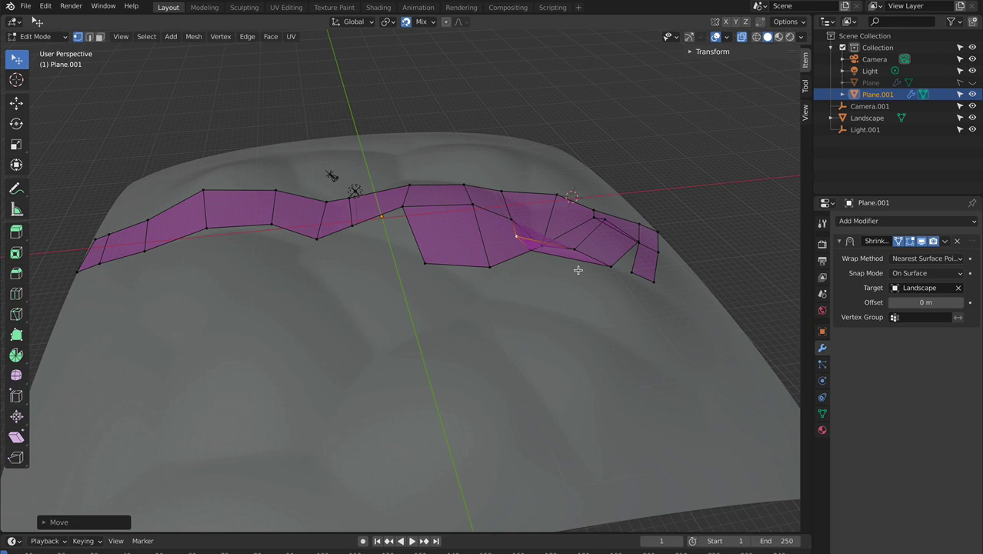
key("x")
left_click(578, 273)
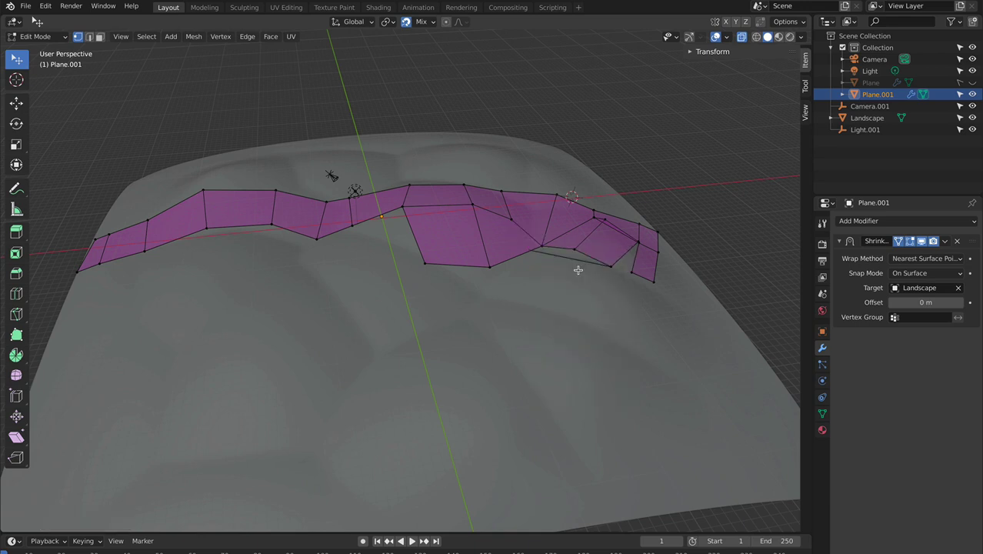
left_click_drag(542, 246, 530, 249)
key("x")
left_click(572, 268)
Reposition the misplaced vertex near the strip's right end and fill the triangular gap beside it
left_click(604, 219)
mouse_move(604, 220)
left_mouse_down()
mouse_move(592, 231)
mouse_move(599, 239)
mouse_move(593, 232)
left_mouse_up()
key("2")
left_click(604, 238)
left_click(609, 230, "shift")
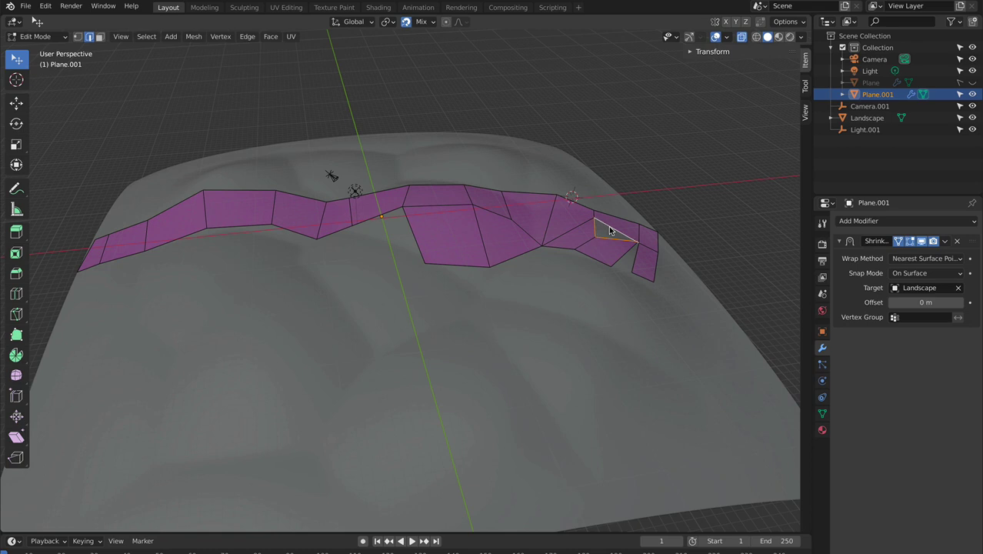
key("alt+a")
Extrude the near edges of the three faces in the strip's left part forward four times to form new rows
left_click(120, 257)
left_click(241, 226, "ctrl")
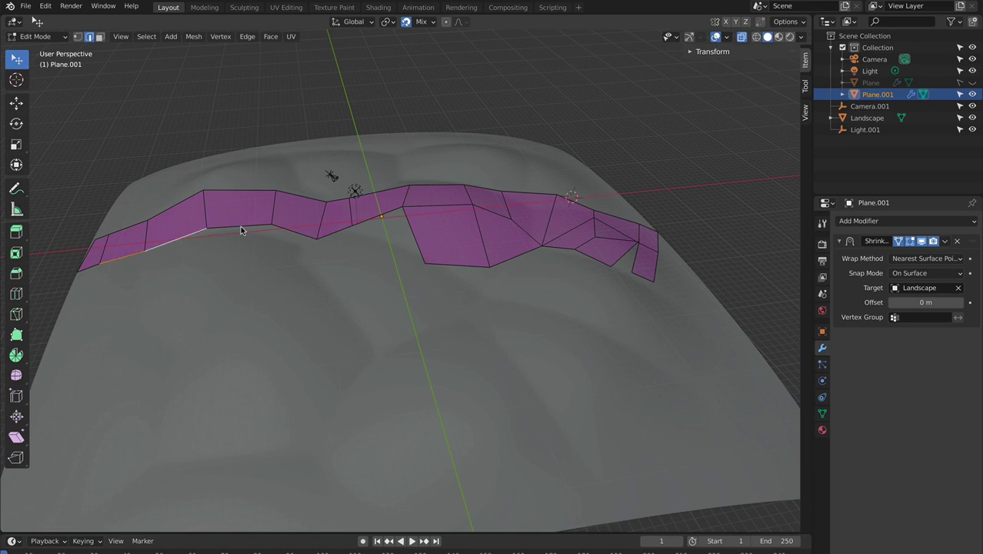
key("e")
left_click(278, 260)
key("e")
left_click(312, 294)
key("e")
left_click(215, 355)
key("e")
left_click(265, 448)
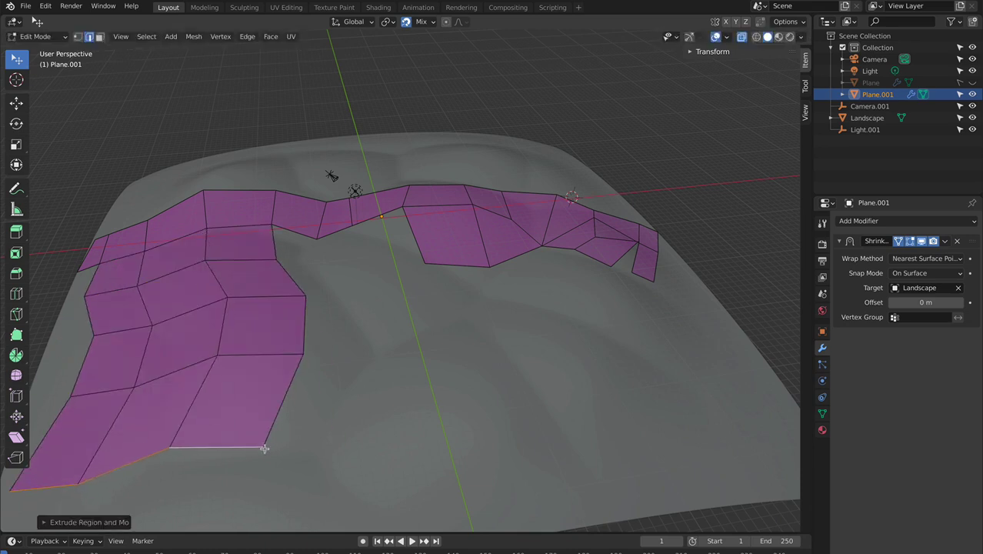
Extrude the last row's near edges once more and place the new vertices on the landscape's front border
scroll(265, 448, "down", 4)
key("e")
left_click(342, 370)
left_click(310, 403)
left_click(243, 419)
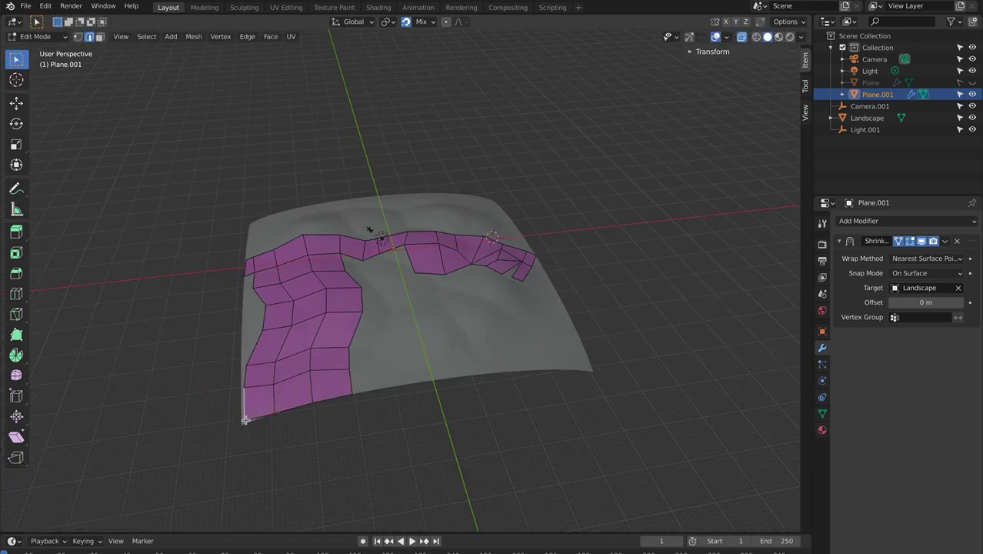
Move the outer vertices of the front two rows onto the landscape's left border
left_click_drag(244, 419, 241, 422)
left_click_drag(244, 387, 241, 385)
left_click_drag(246, 366, 241, 364)
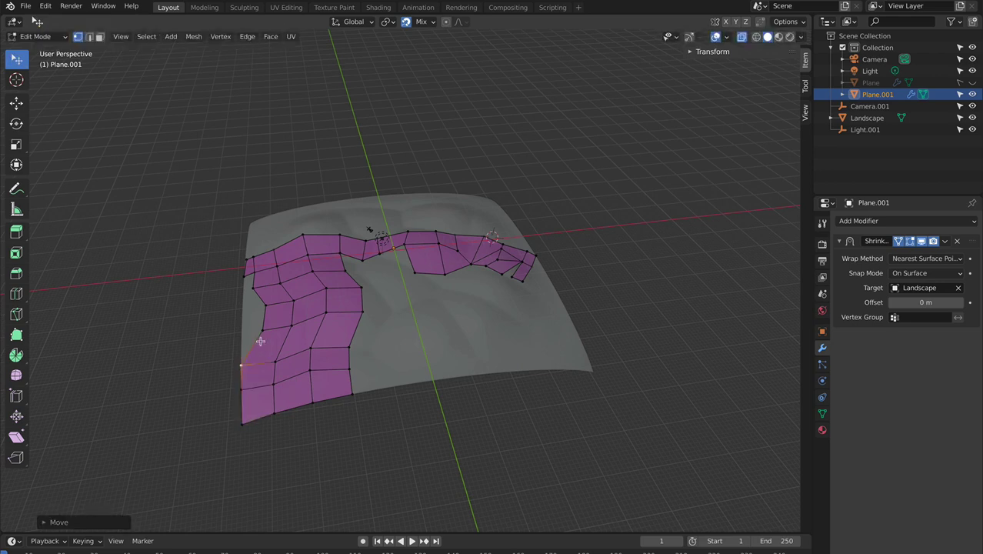
Extrude the outer edges of the middle rows outward to cover the uncovered area at the landscape's left border
left_click(262, 330)
key("2")
left_click(252, 345)
key("e")
left_click(246, 327)
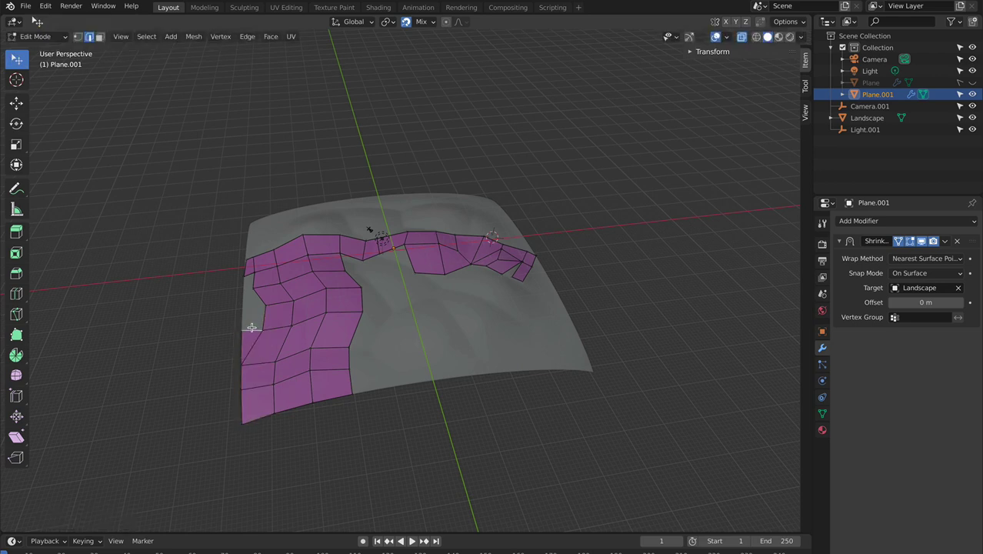
key("e")
left_click(245, 305)
Merge the doubled vertices at center where the new border faces meet the neighbouring column
scroll(262, 310, "up", 2)
middle_click_drag(262, 310, 281, 314)
scroll(281, 314, "down", 1)
key("1")
left_click_drag(347, 348, 339, 356)
left_click(353, 349, "shift")
key("m")
key("c")
left_click(308, 338)
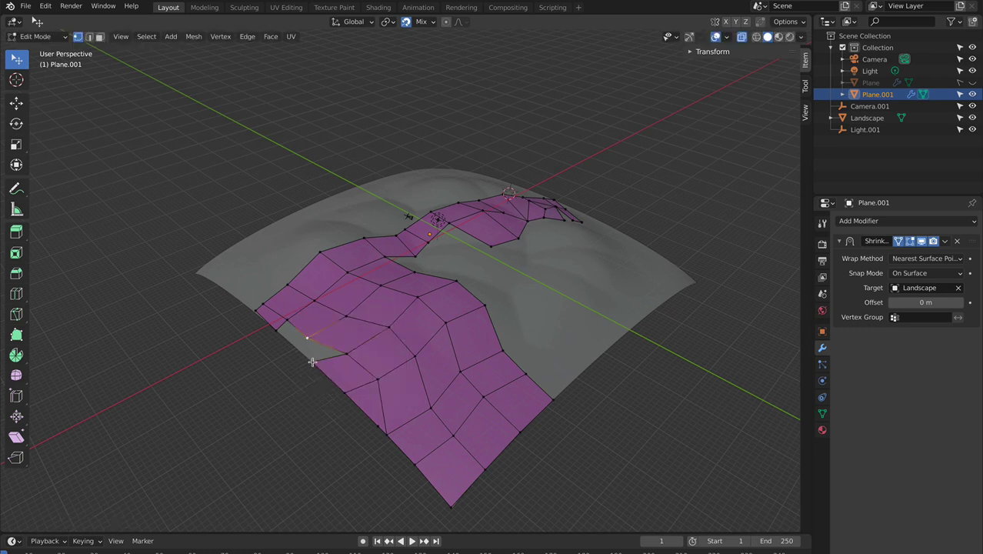
Merge the remaining split vertices along the landscape's left border at center to close the gaps
left_click(311, 359, "shift")
key("m")
key("c")
key("g")
key("Escape")
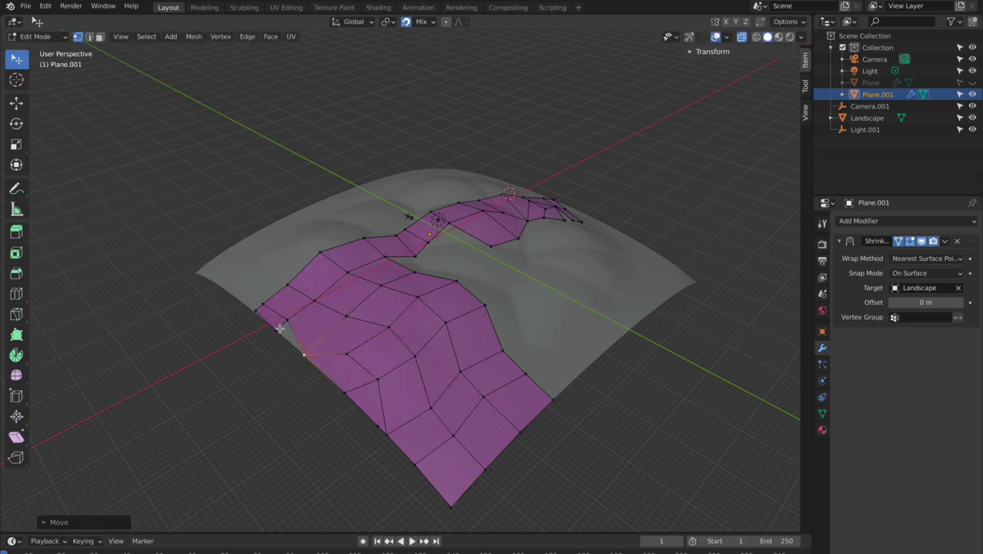
left_click(277, 329, "shift")
key("m")
left_click(329, 345)
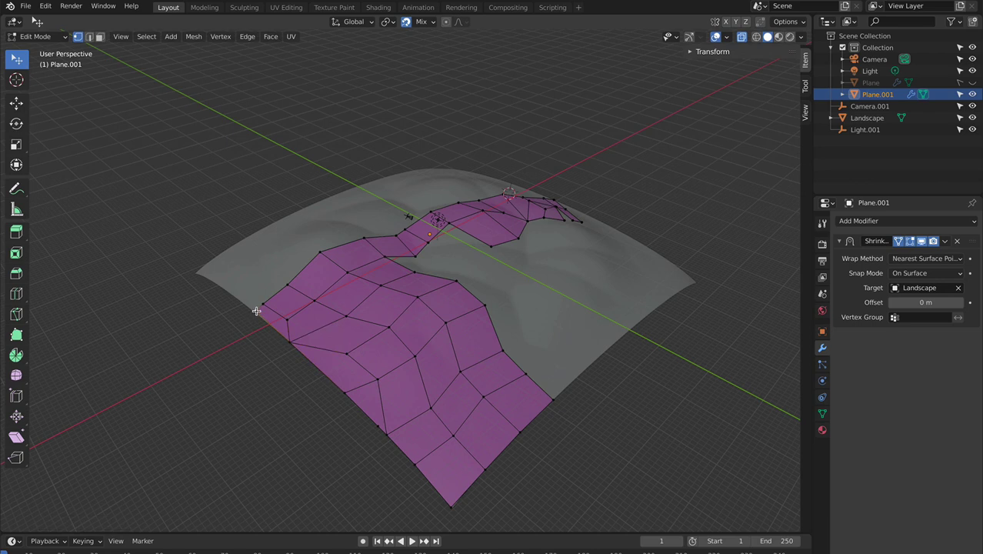
Show the completed plane in solid shading and open the glTF 2.0 export settings for it
key("Tab")
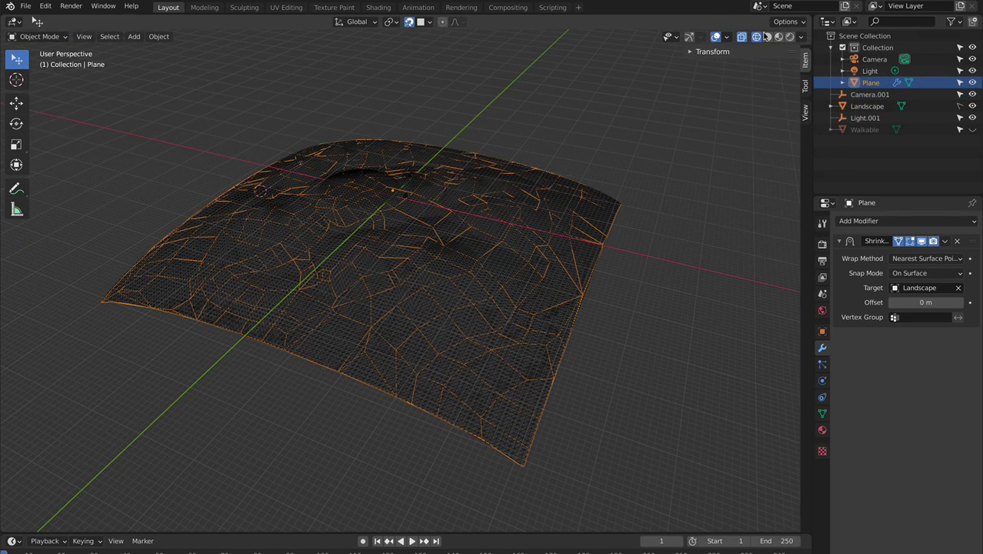
left_click(767, 37)
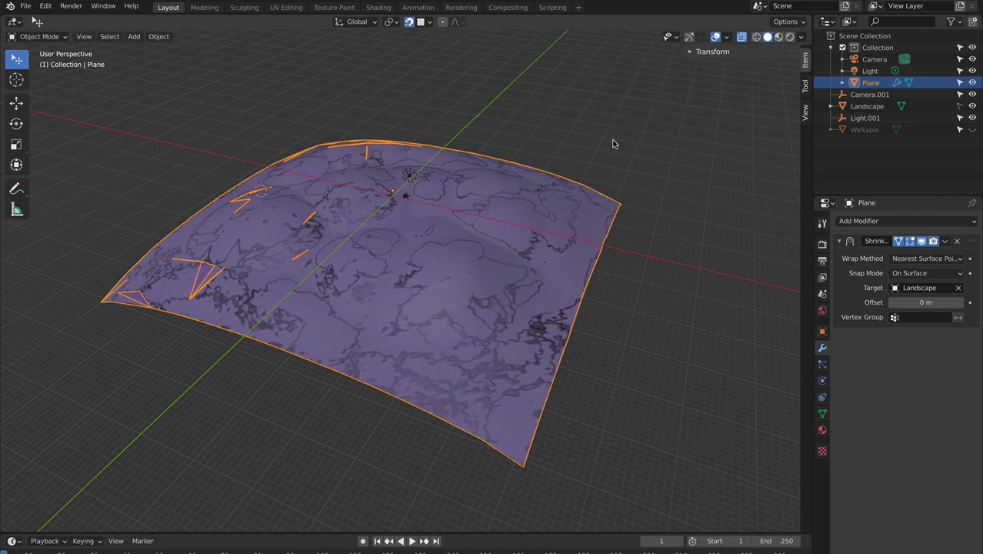
left_click(25, 8)
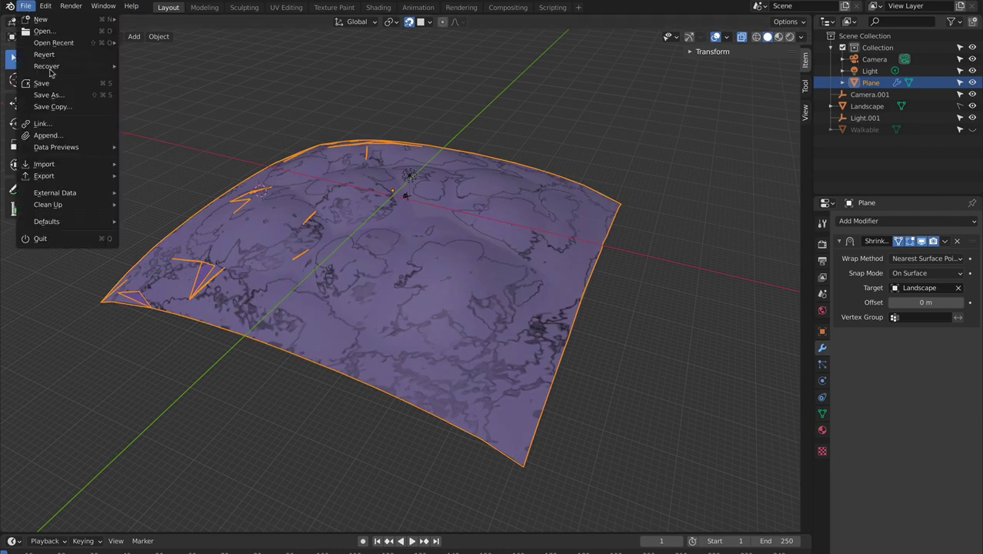
mouse_move(66, 175)
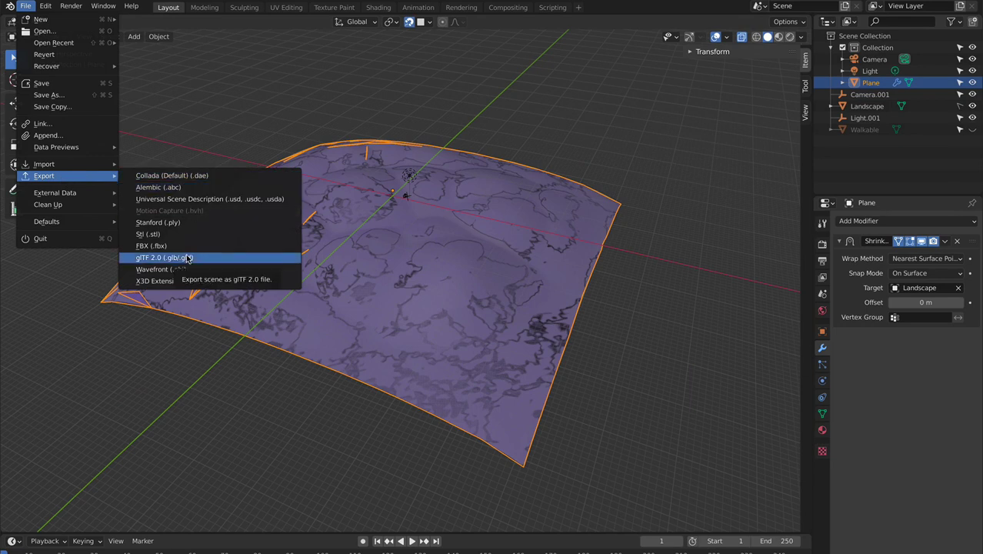
left_click(187, 257)
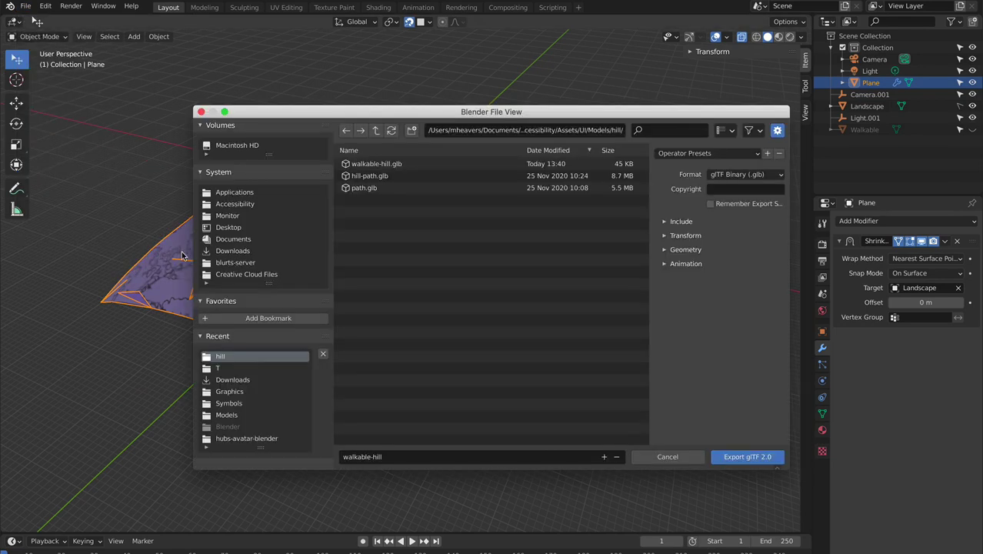
Disable Animation, Shape Keys and Skinning, and export the selected plane as the glTF Binary file walkable-hill
left_click(665, 223)
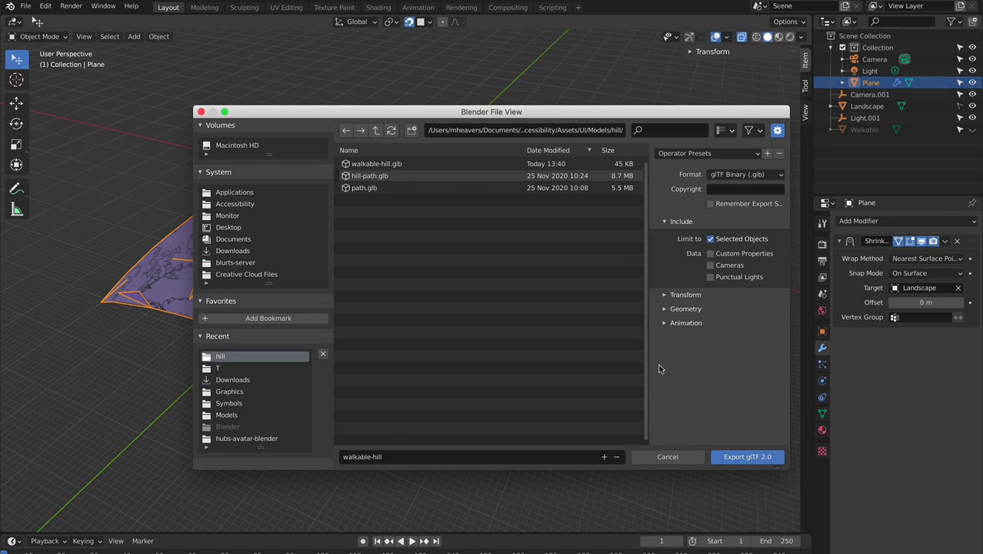
left_click(695, 310)
scroll(695, 310, "down", 5)
left_click(684, 374)
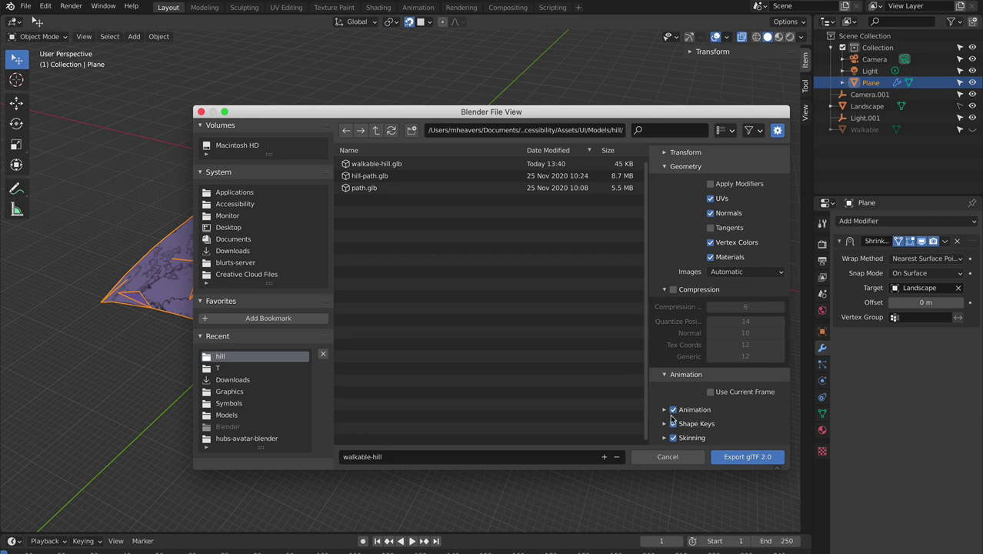
left_click(675, 426)
left_click(673, 423)
scroll(713, 425, "down", 2)
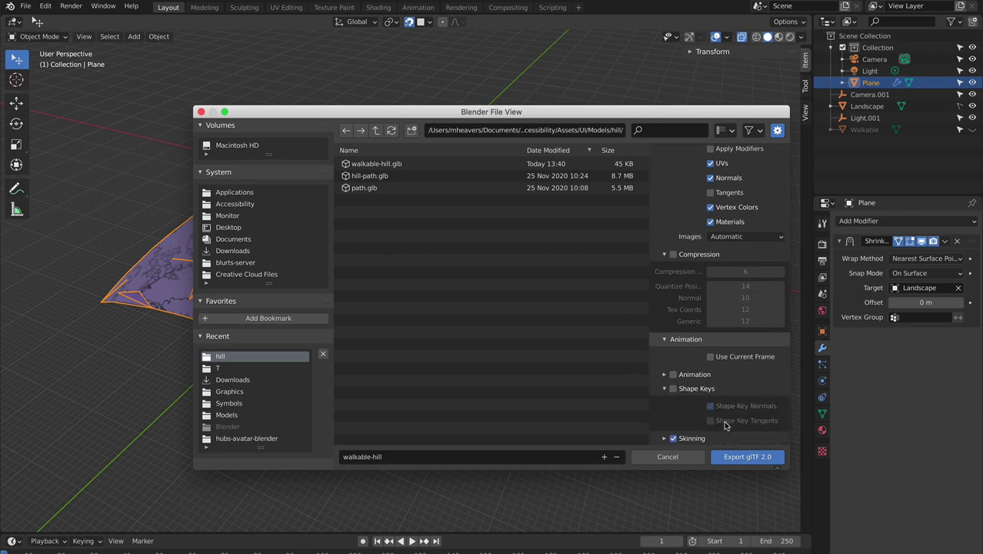
left_click(672, 438)
left_click(663, 438)
scroll(653, 433, "down", 1)
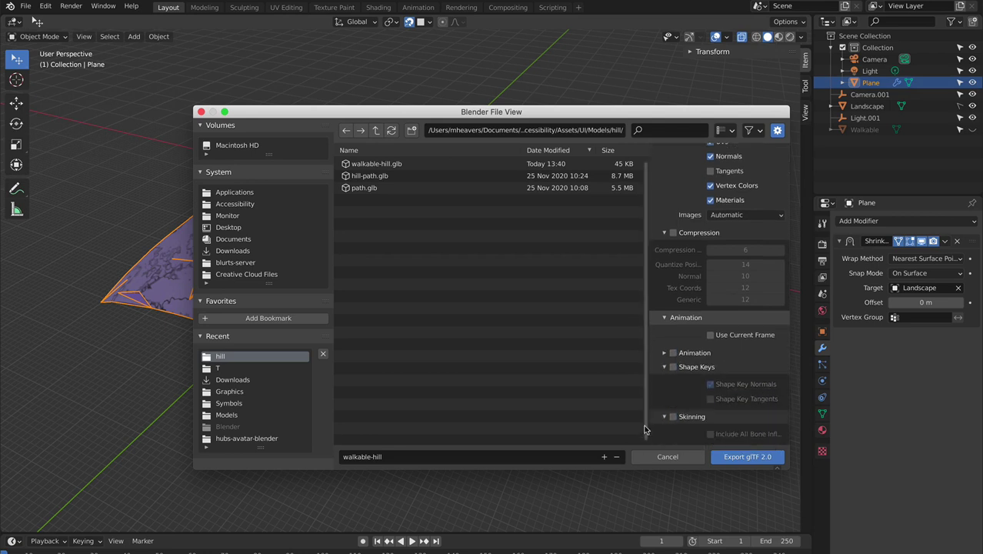
left_click(727, 455)
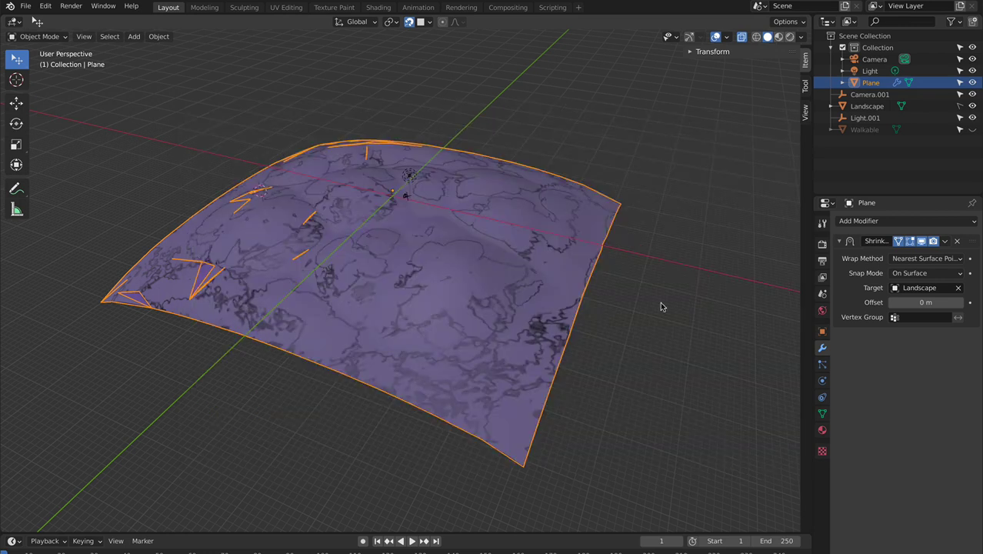
Switch to the Spoke project in Firefox and add walkable-hill.glb from the hill folder to My Assets
key("super+Tab")
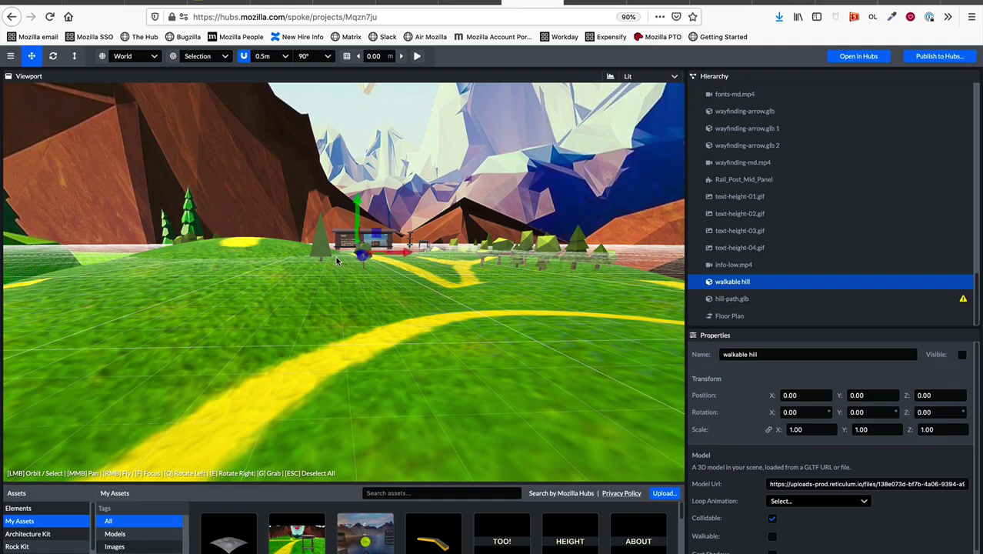
key("super+Tab")
left_click(423, 284)
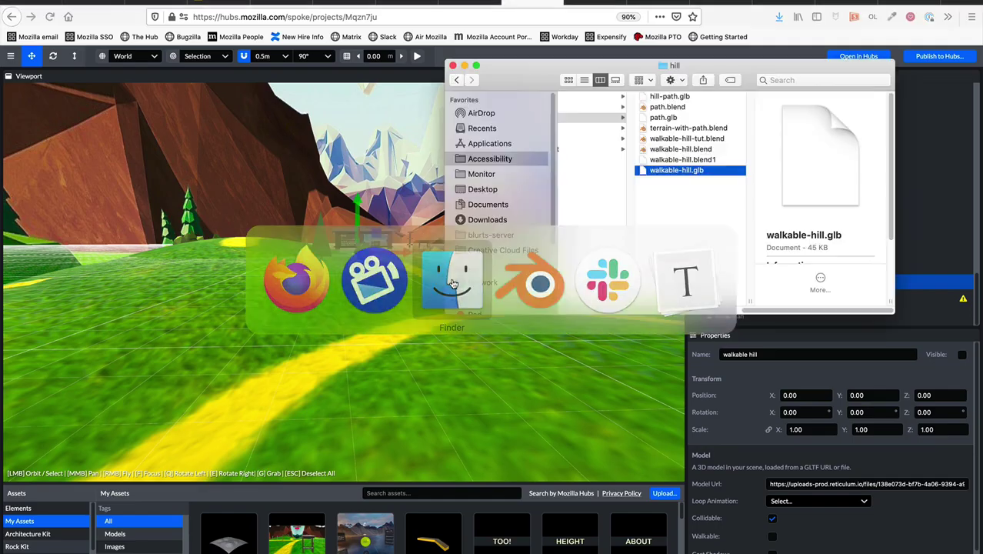
left_click_drag(678, 172, 294, 547)
Make the walkable hill and hill-path.glb models visible in the Spoke scene
left_click(962, 355)
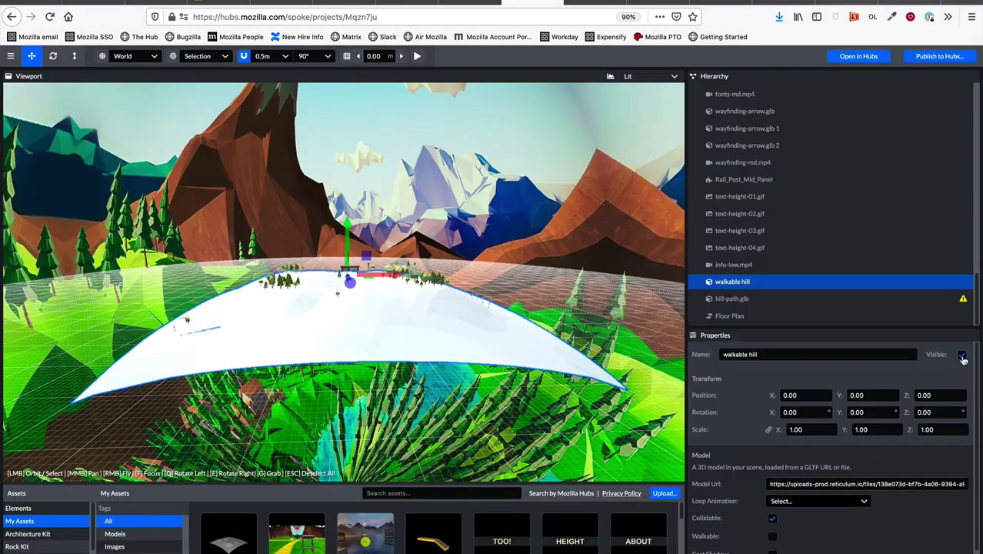
scroll(313, 339, "up", 3)
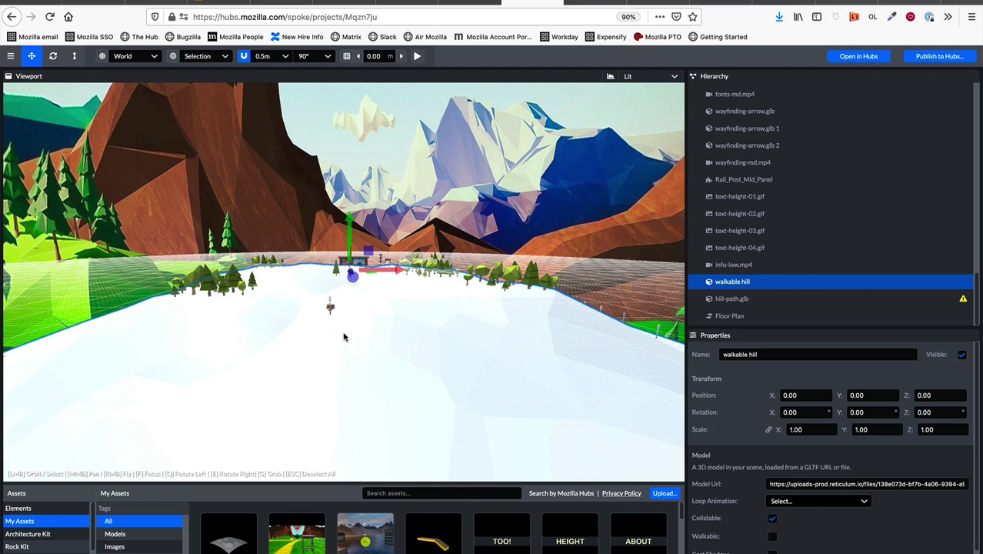
left_click(838, 301)
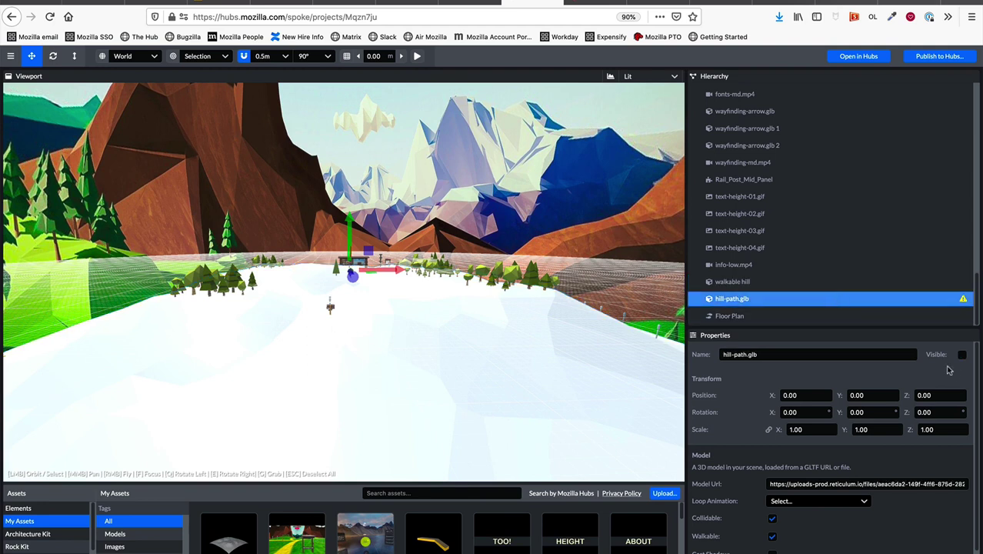
left_click(961, 355)
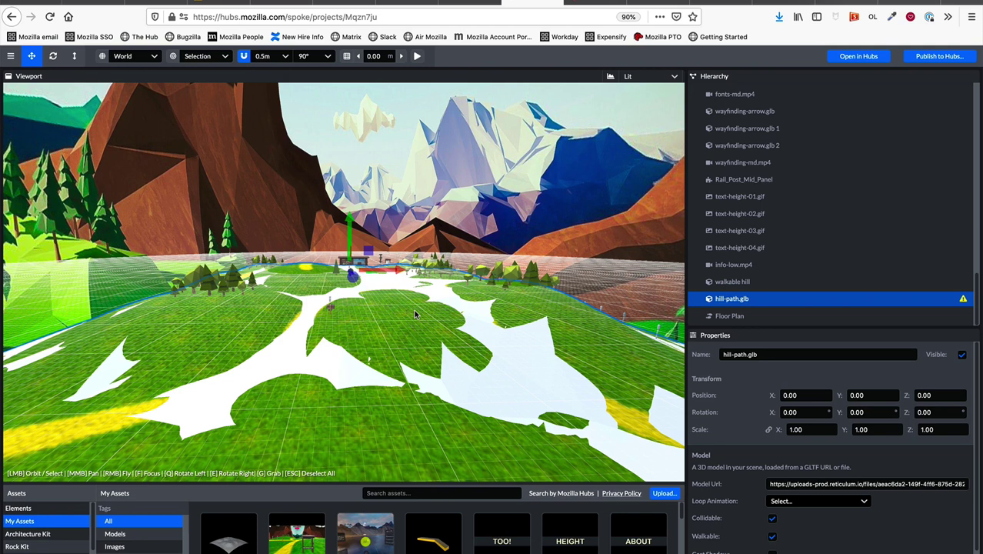
Hide the walkable hill model and make it the Walkable surface in place of hill-path.glb
left_click(734, 284)
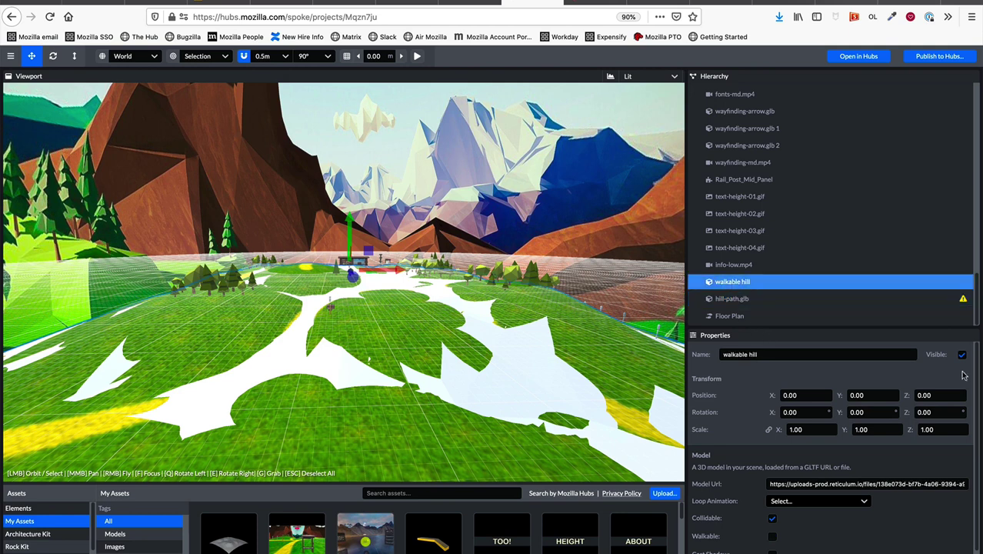
left_click(961, 355)
left_click(825, 299)
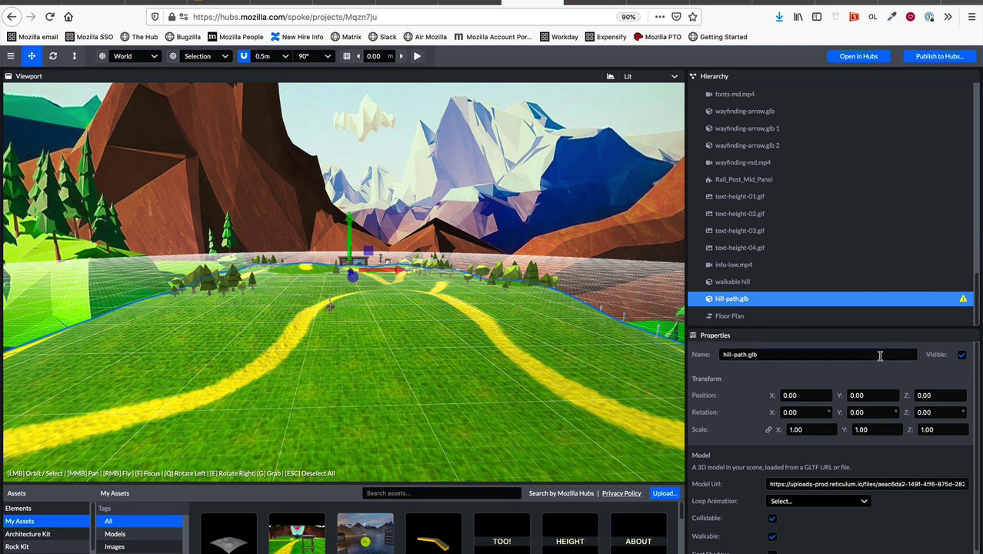
left_click(773, 538)
left_click(718, 281)
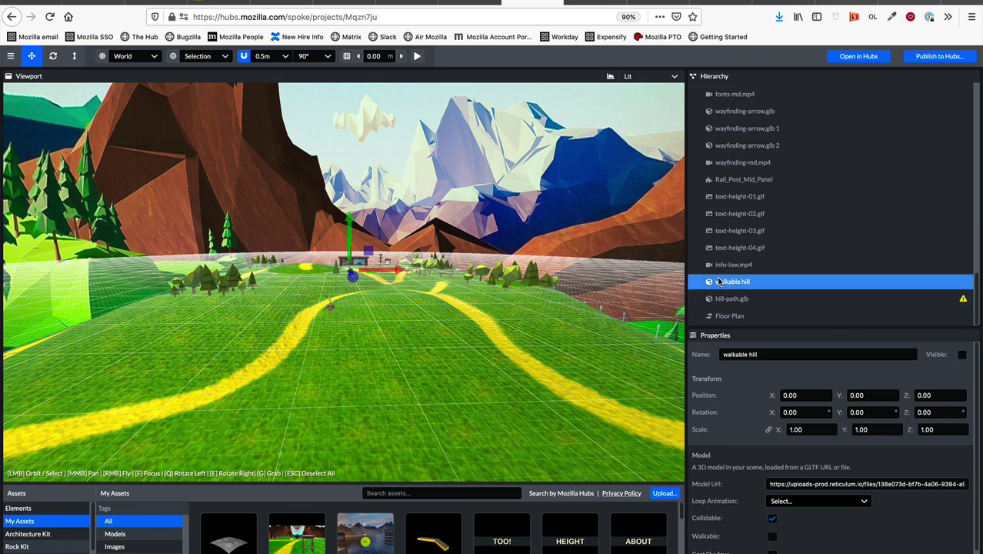
left_click(774, 538)
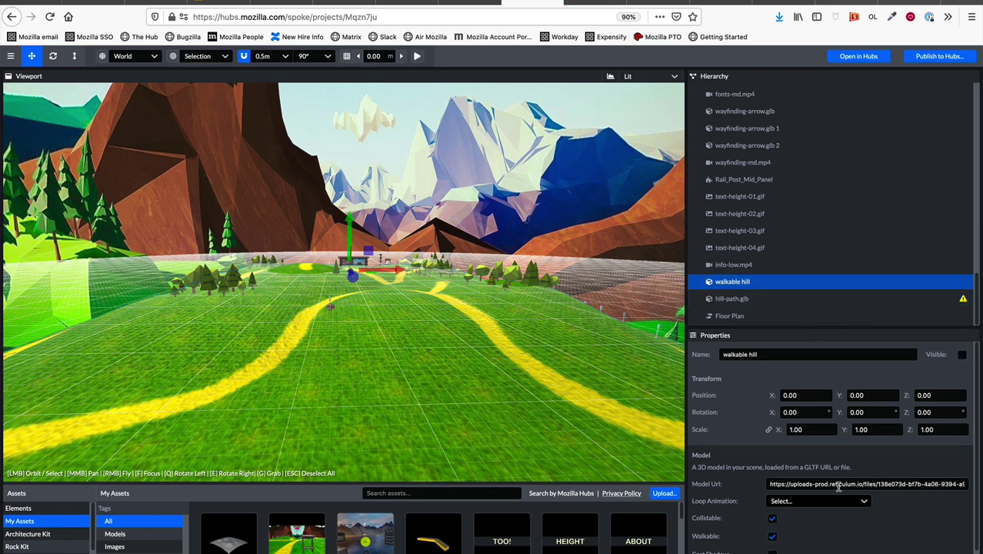
Select the Floor Plan and inspect its walkable surface up close across the hills and path
left_click(730, 314)
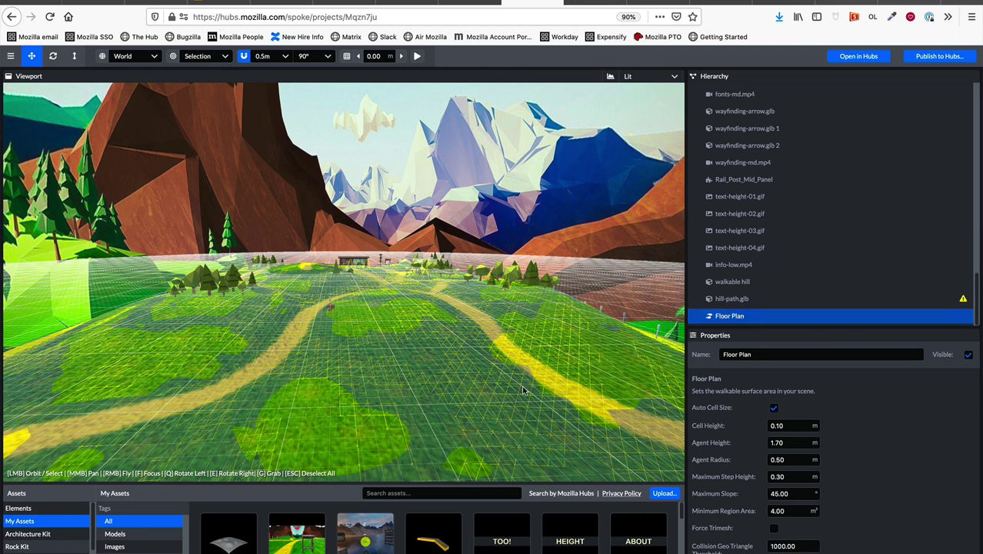
right_click_drag(529, 381, 489, 401)
key("w")
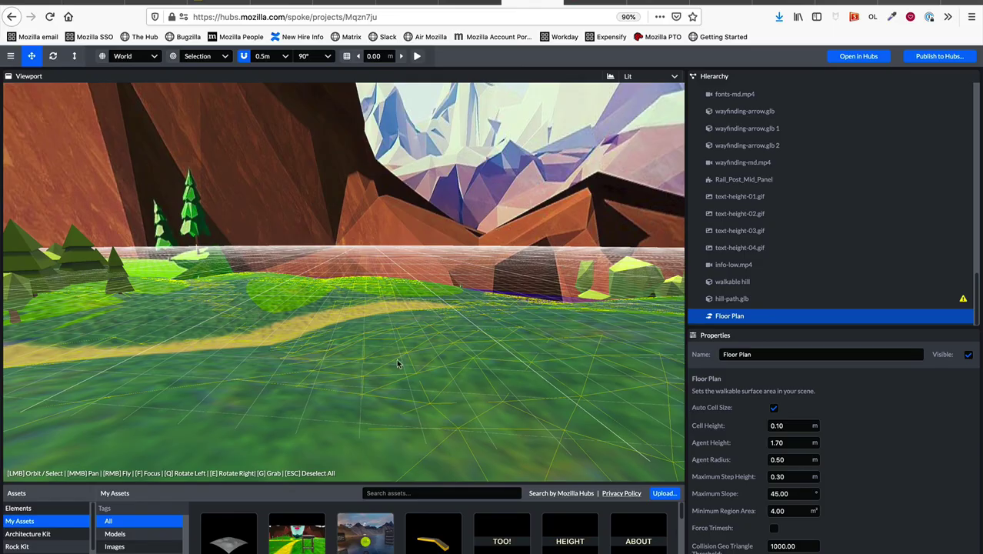
right_click_drag(376, 359, 508, 307)
mouse_move(388, 316)
right_mouse_down()
mouse_move(384, 331)
mouse_move(384, 308)
right_mouse_up()
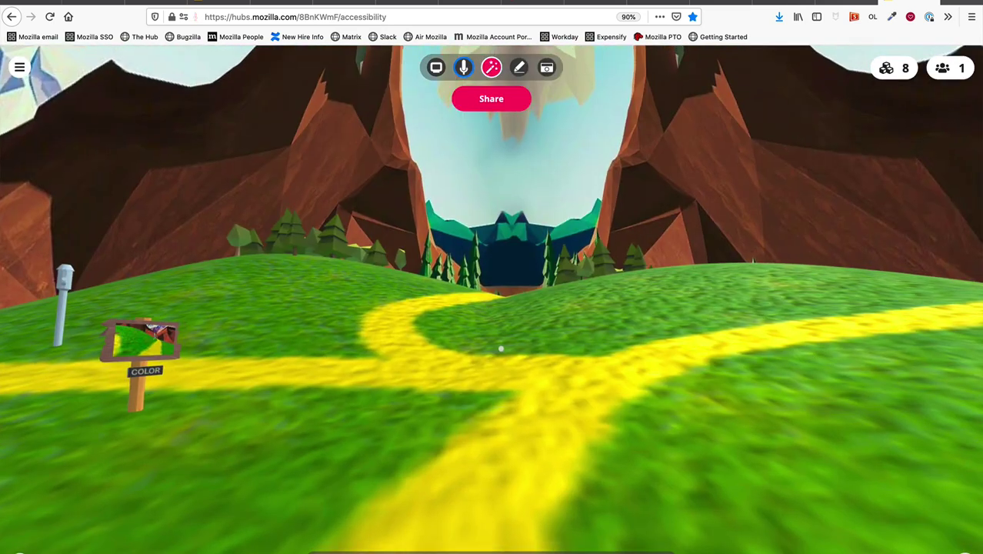
Walk along the yellow path in the Hubs accessibility room to the Heads Up Display board and view it from the front
key("w")
left_click_drag(500, 347, 714, 327)
key("w")
key("w")
key("w")
key("w")
key("w")
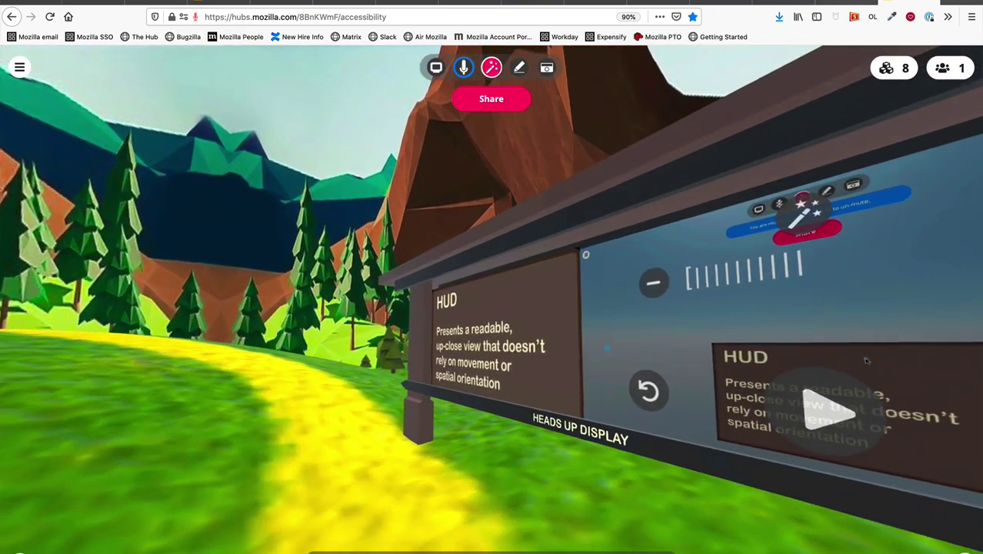
key("e")
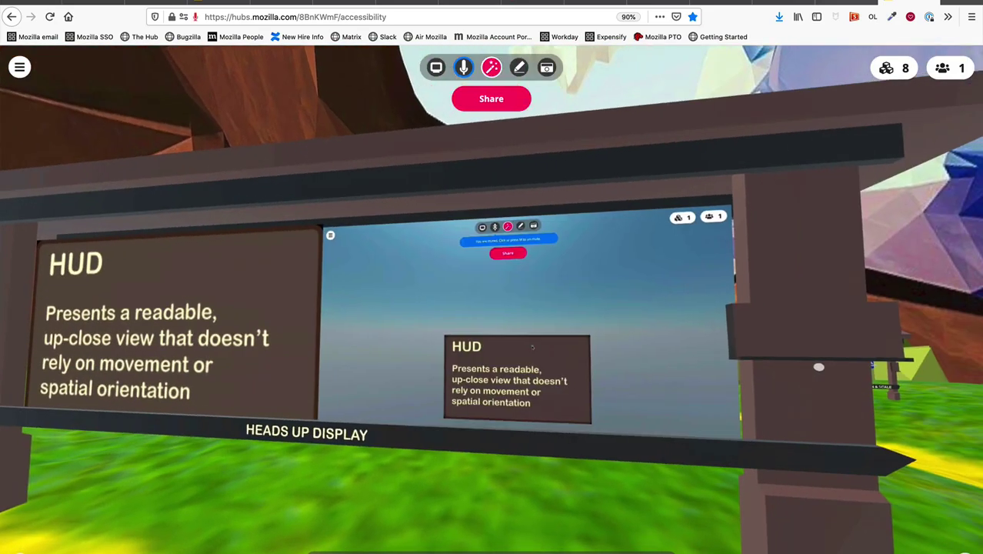